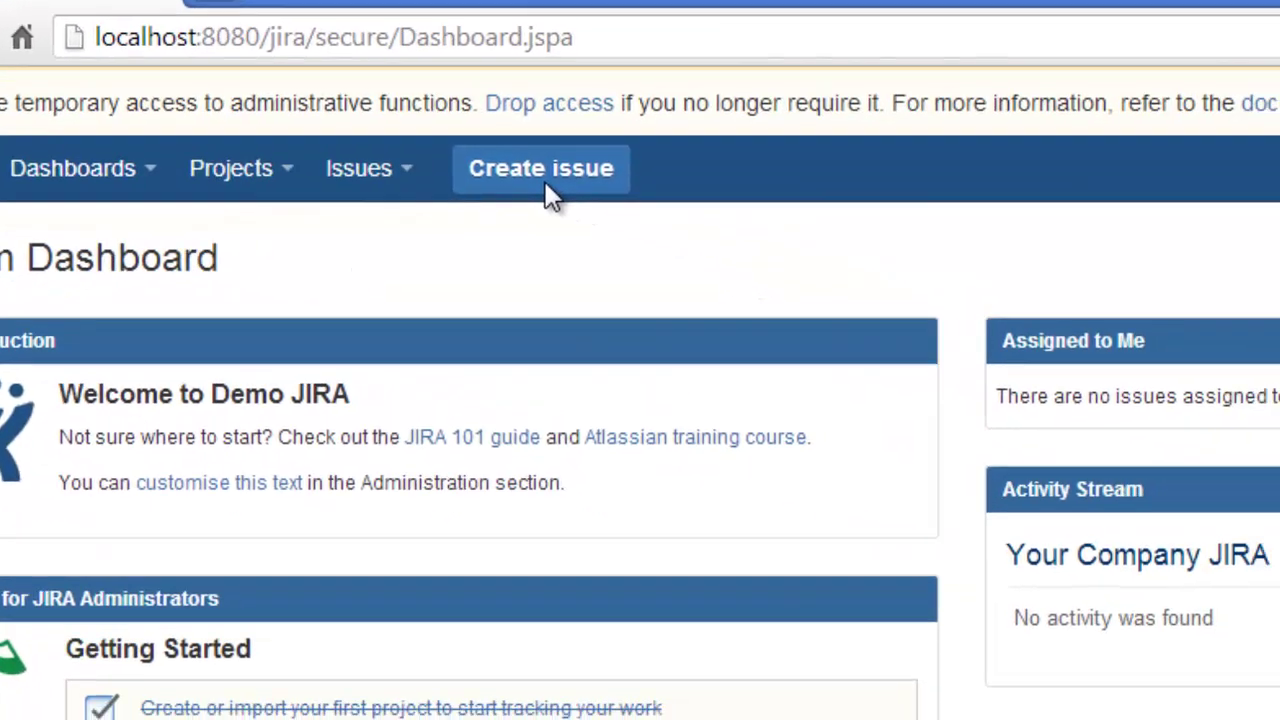
pyautogui.click(548, 190)
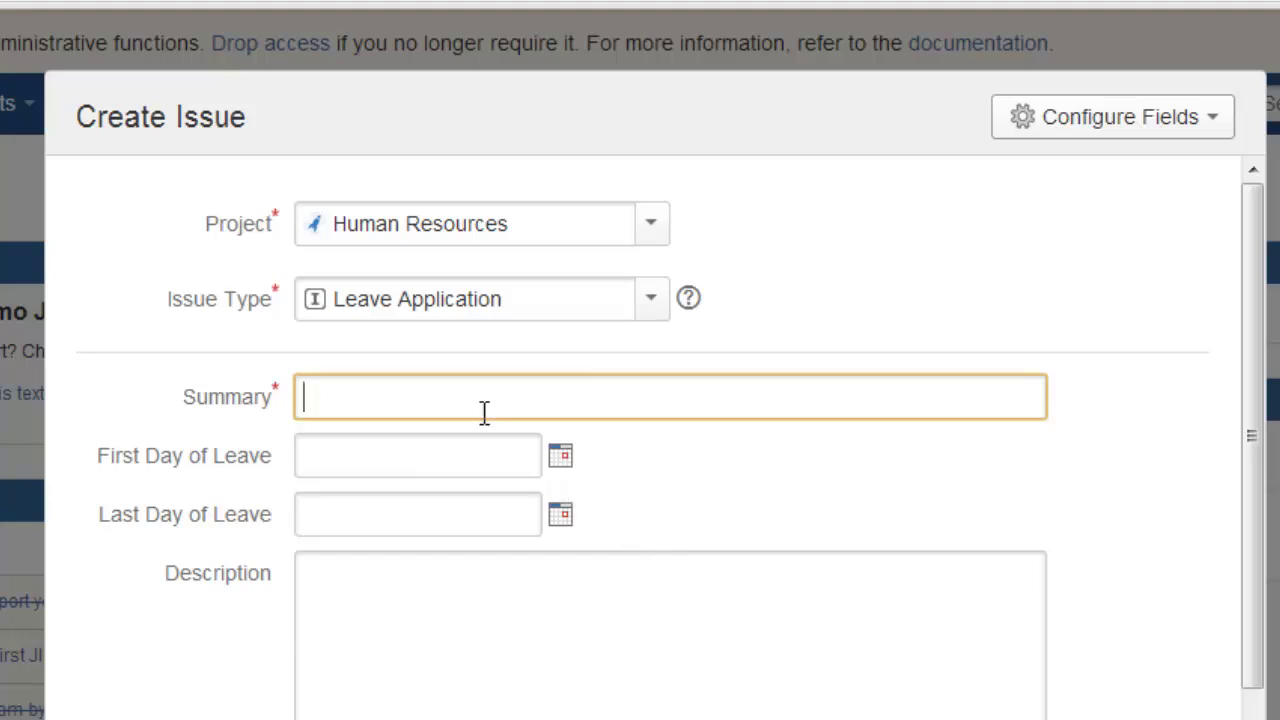
pyautogui.scroll(-2, 445, 382)
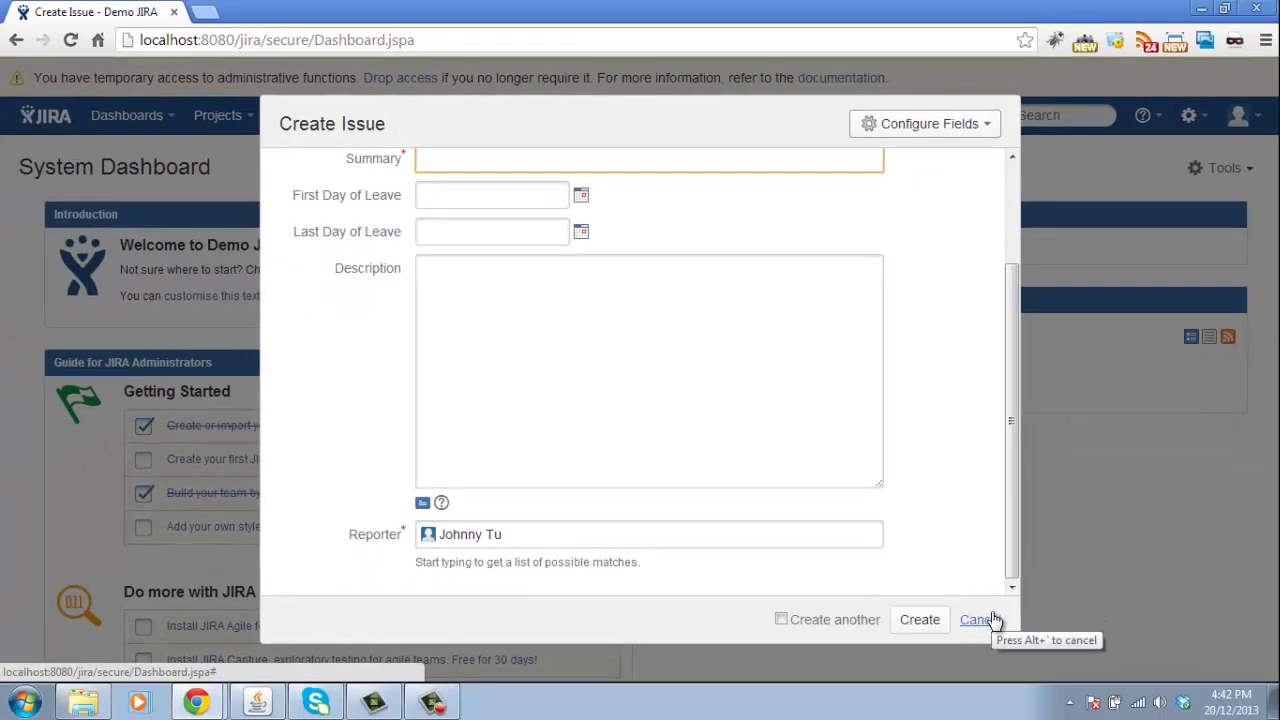
# Step: Cancel the unsaved issue, open the HR Permission Scheme's permissions and highlight Browse Projects
pyautogui.click(986, 618)
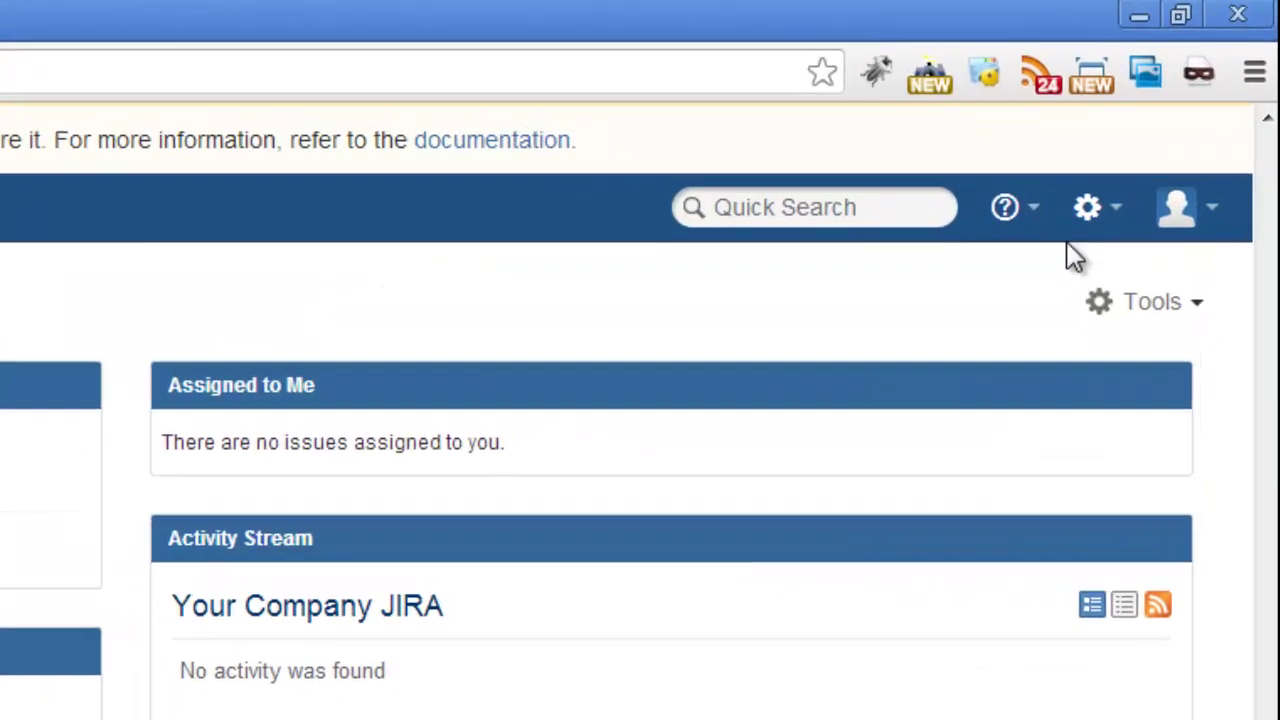
pyautogui.click(1175, 115)
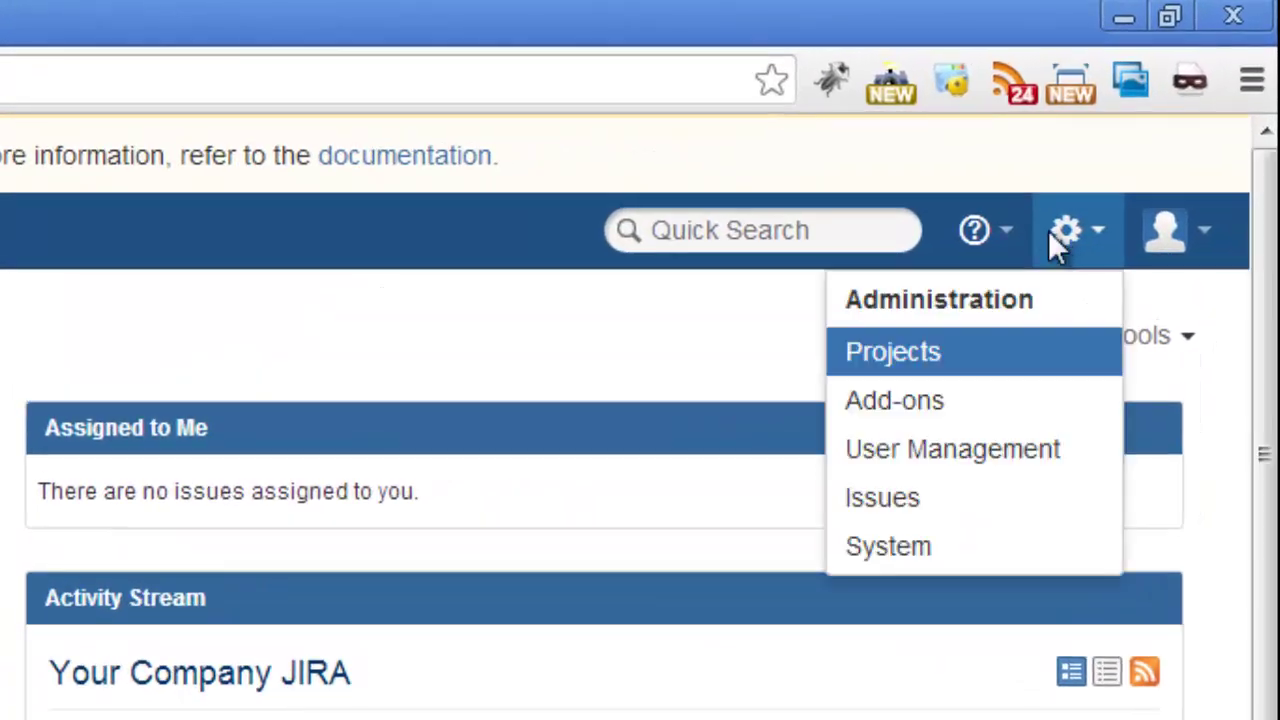
pyautogui.click(935, 505)
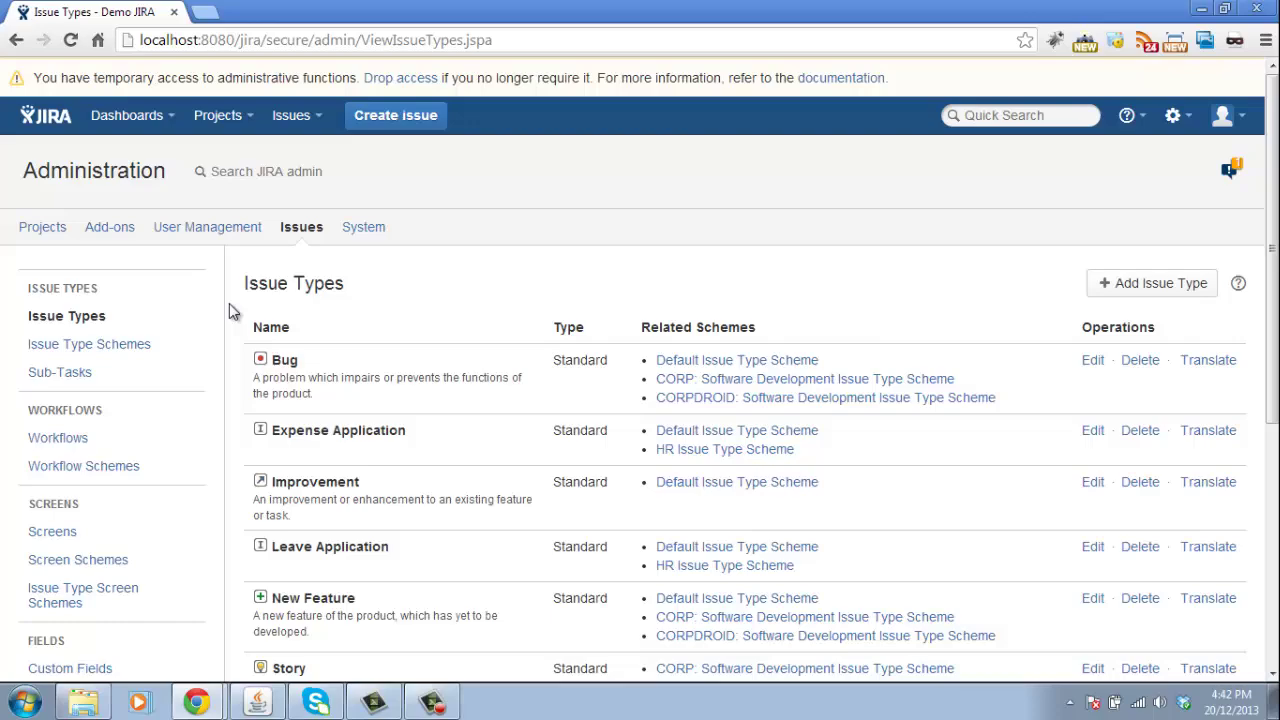
pyautogui.scroll(-5, 206, 349)
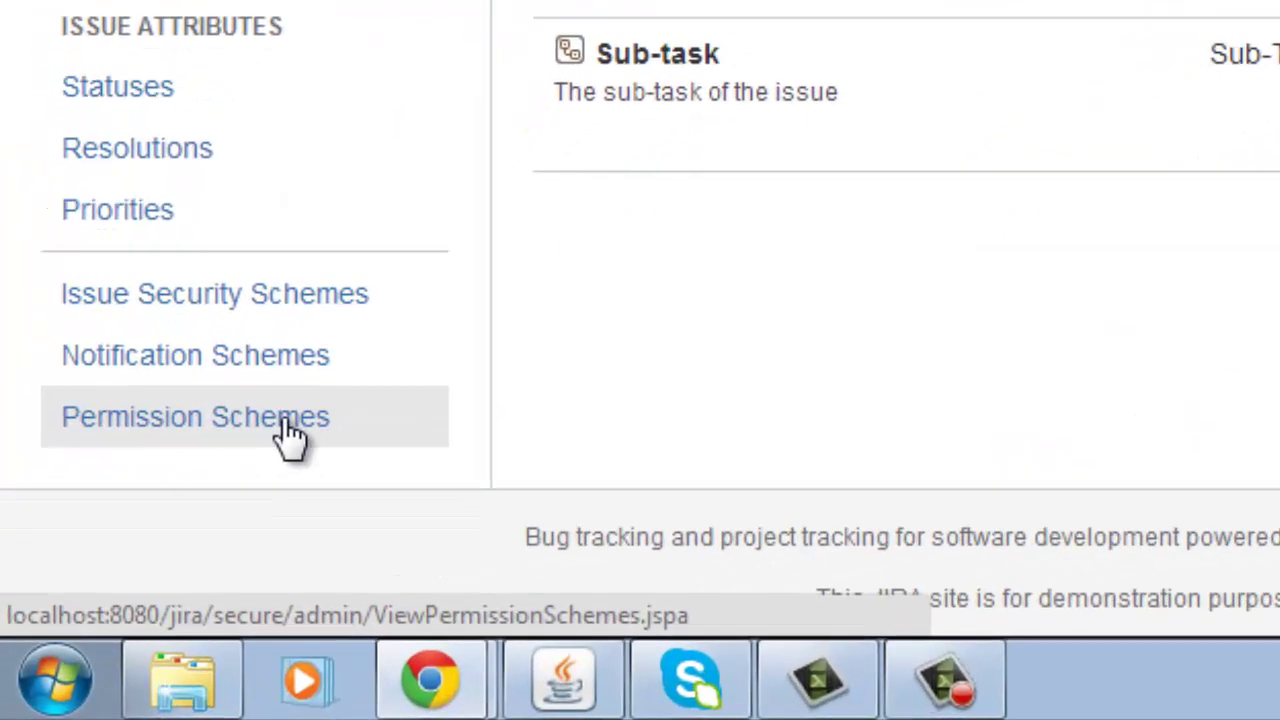
pyautogui.click(288, 428)
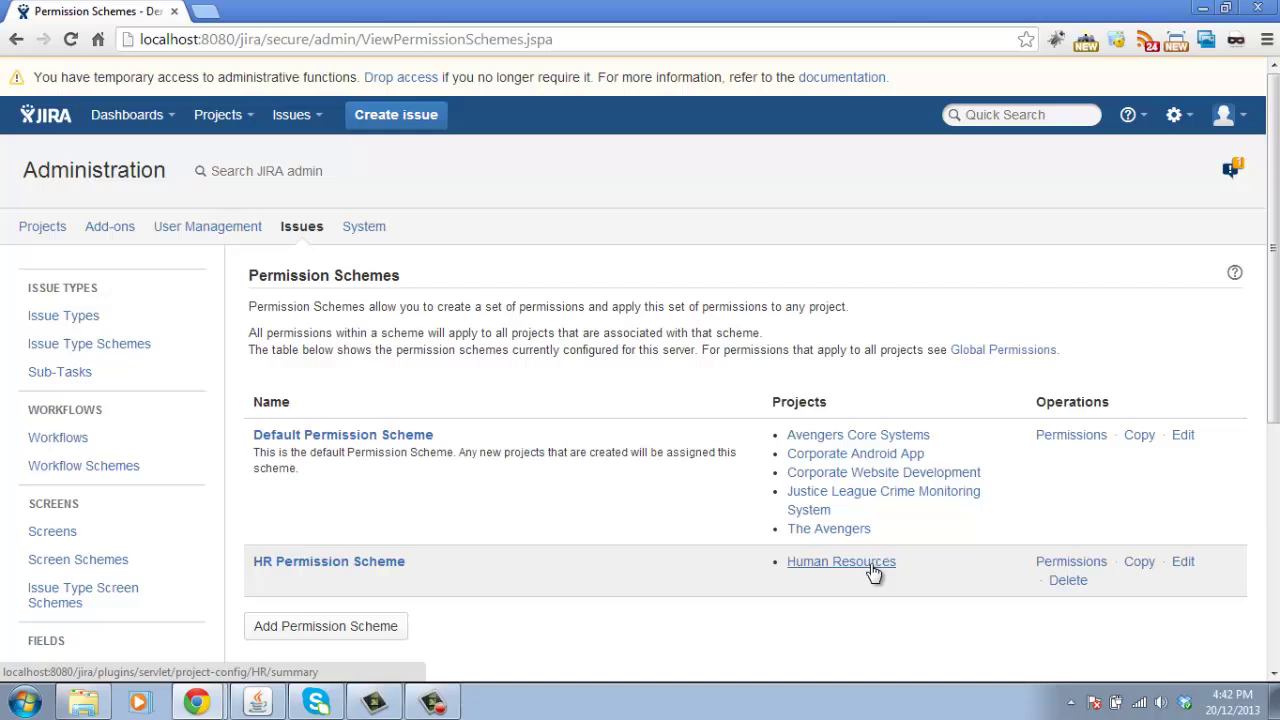
pyautogui.click(366, 566)
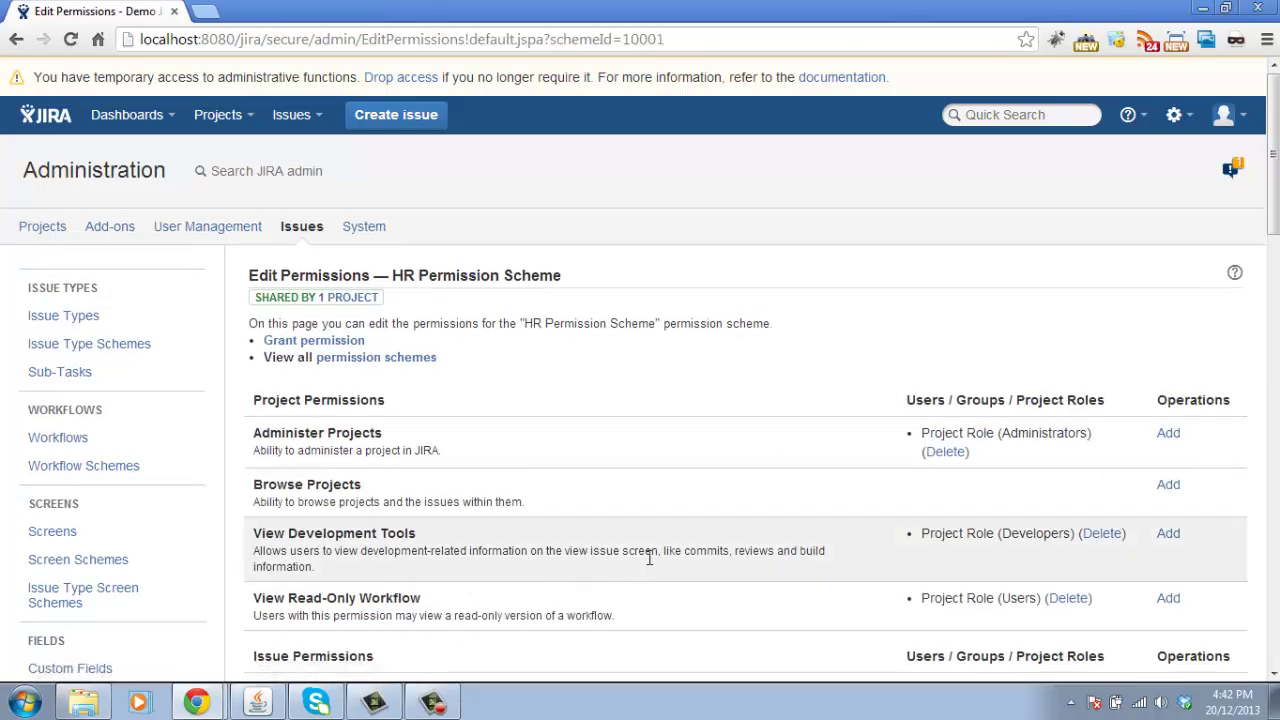
pyautogui.tripleClick(328, 487)
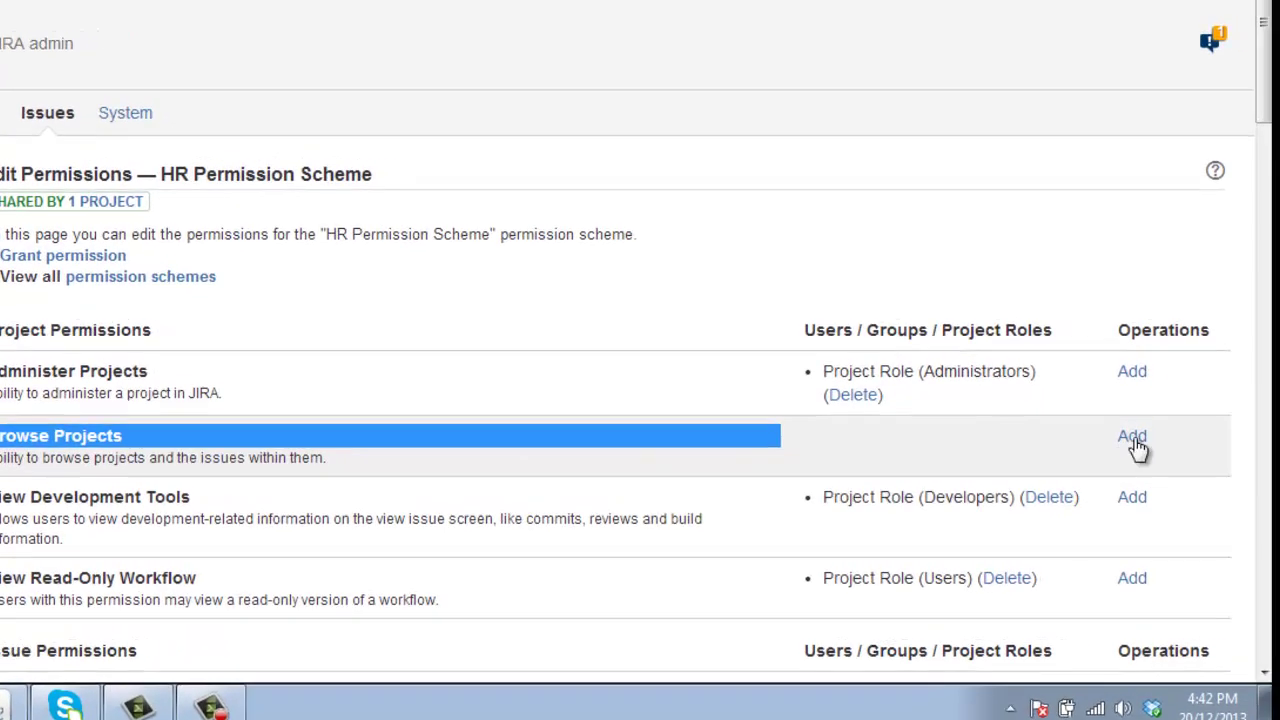
# Step: Add Reporter as a holder of the Browse Projects permission
pyautogui.click(1180, 427)
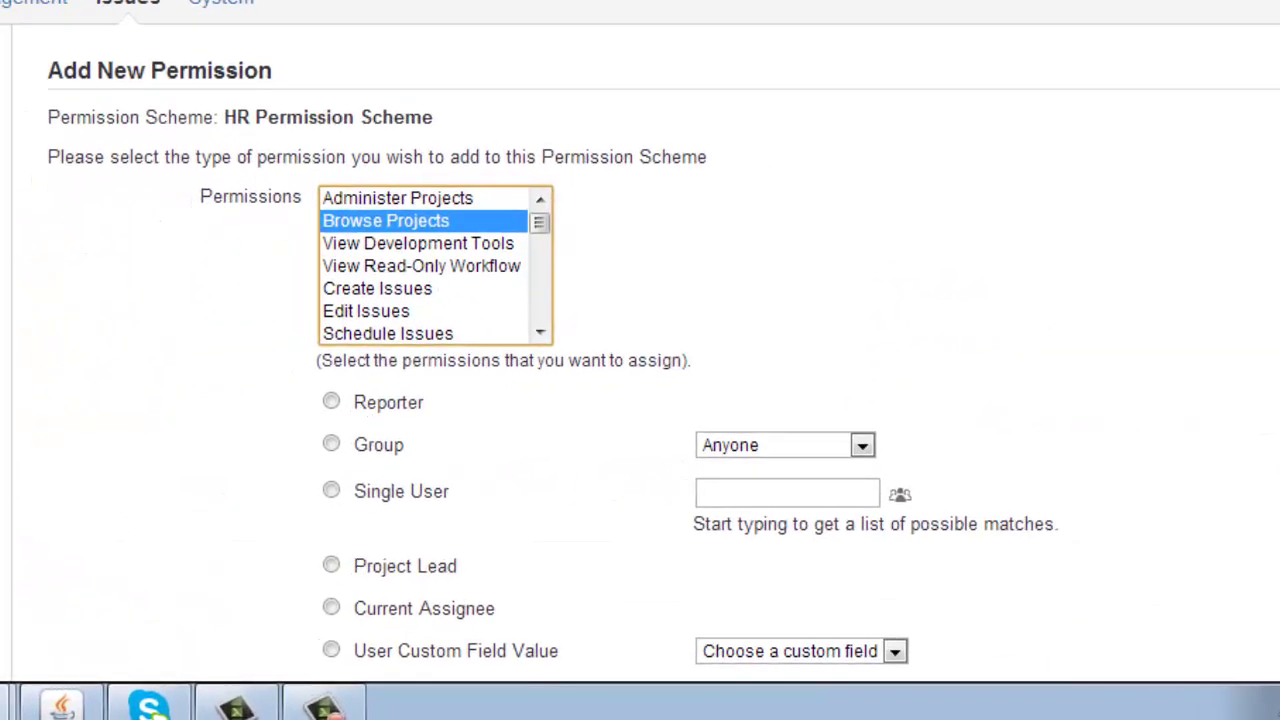
pyautogui.scroll(-3, 770, 285)
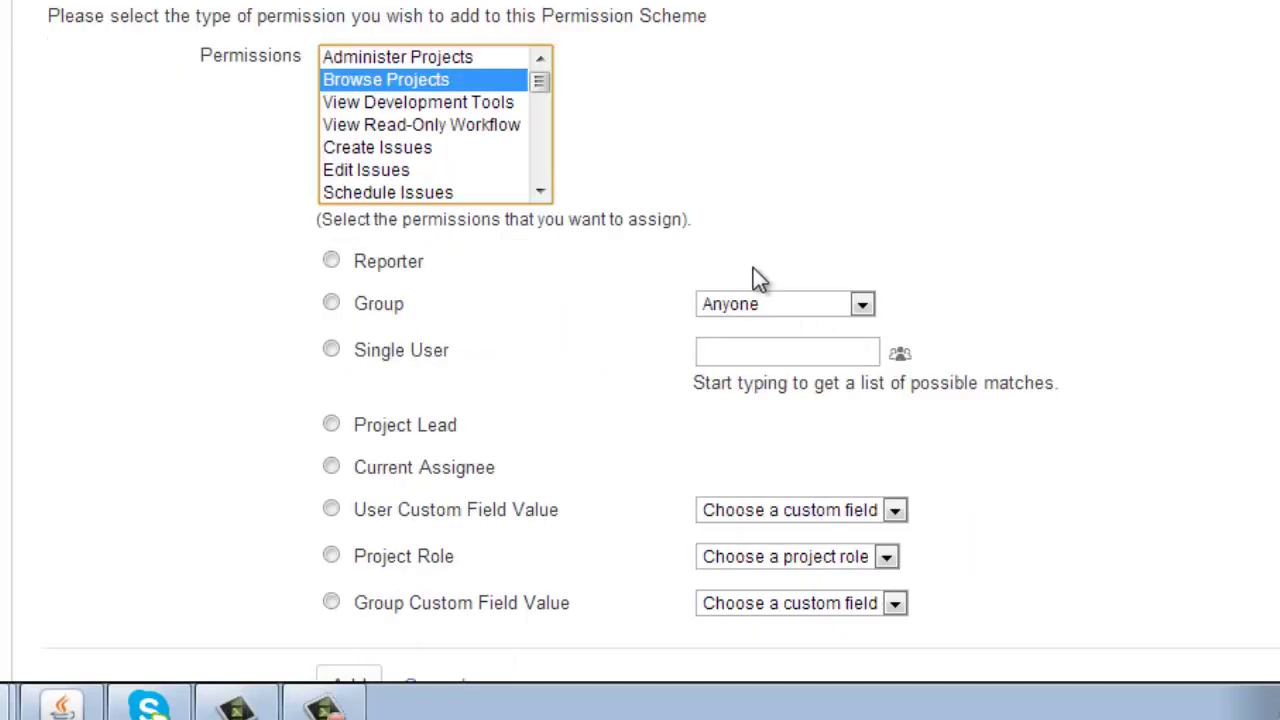
pyautogui.click(331, 261)
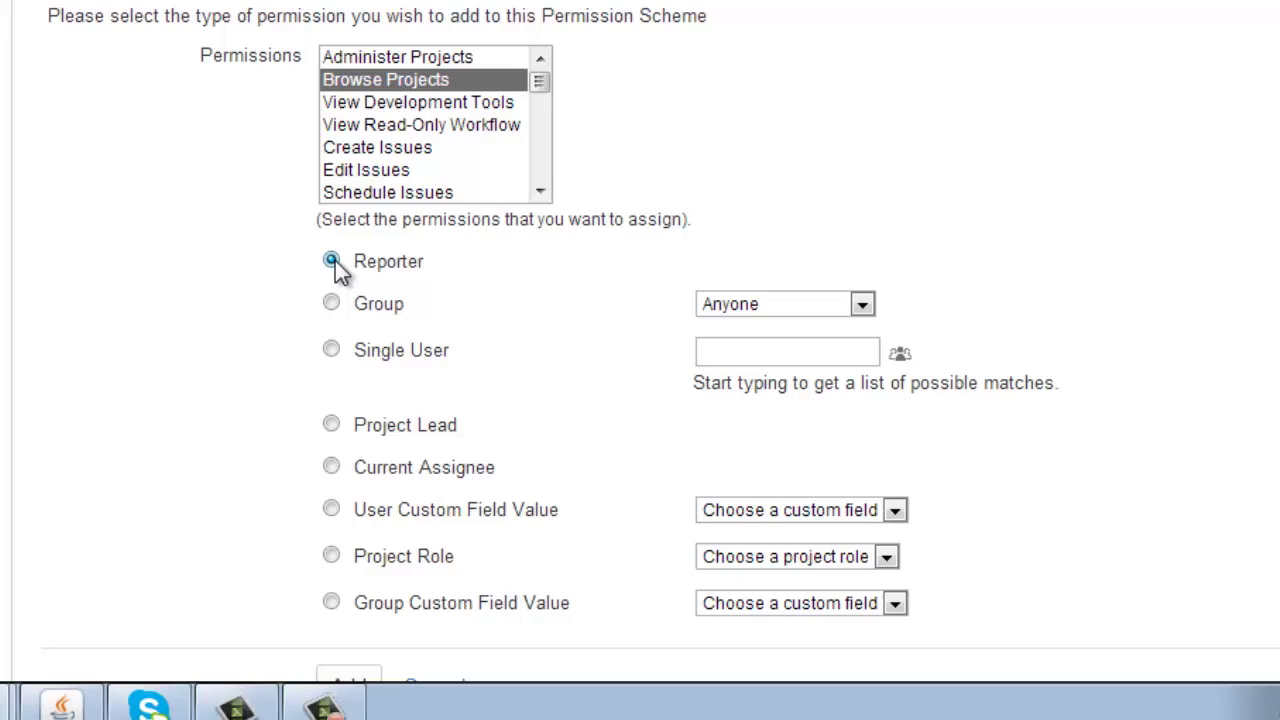
pyautogui.scroll(-3, 350, 400)
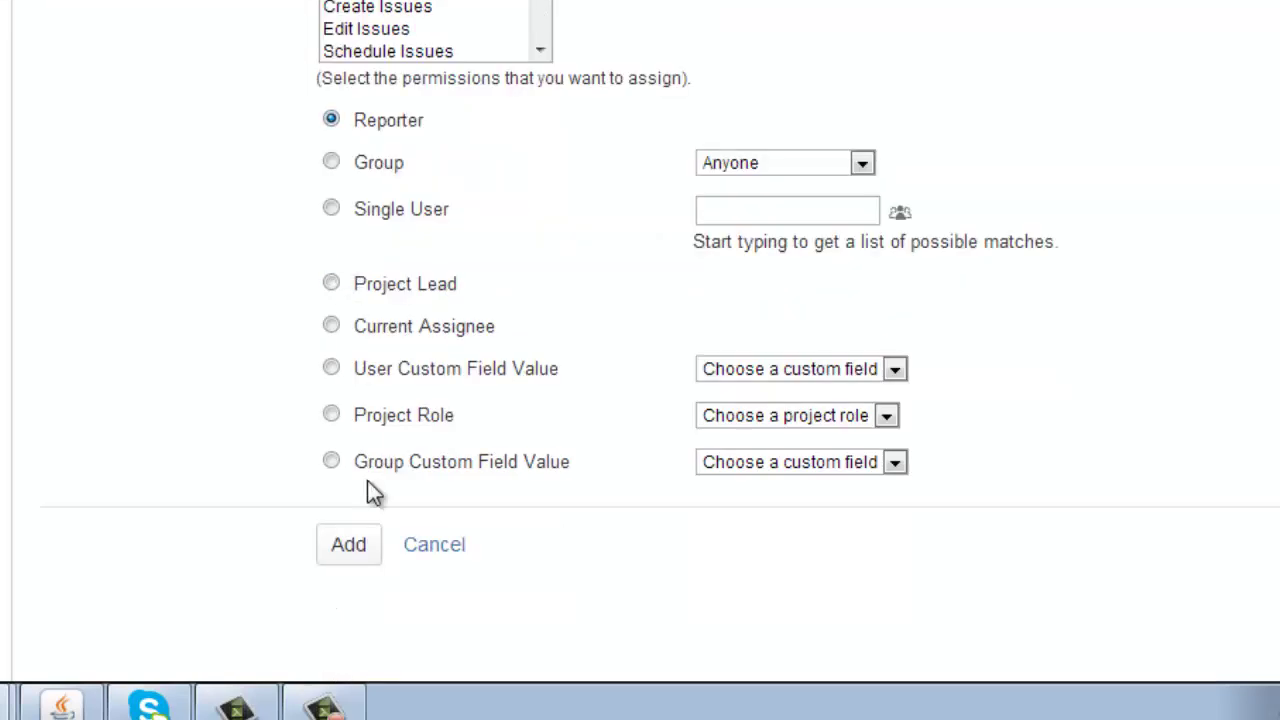
pyautogui.click(347, 557)
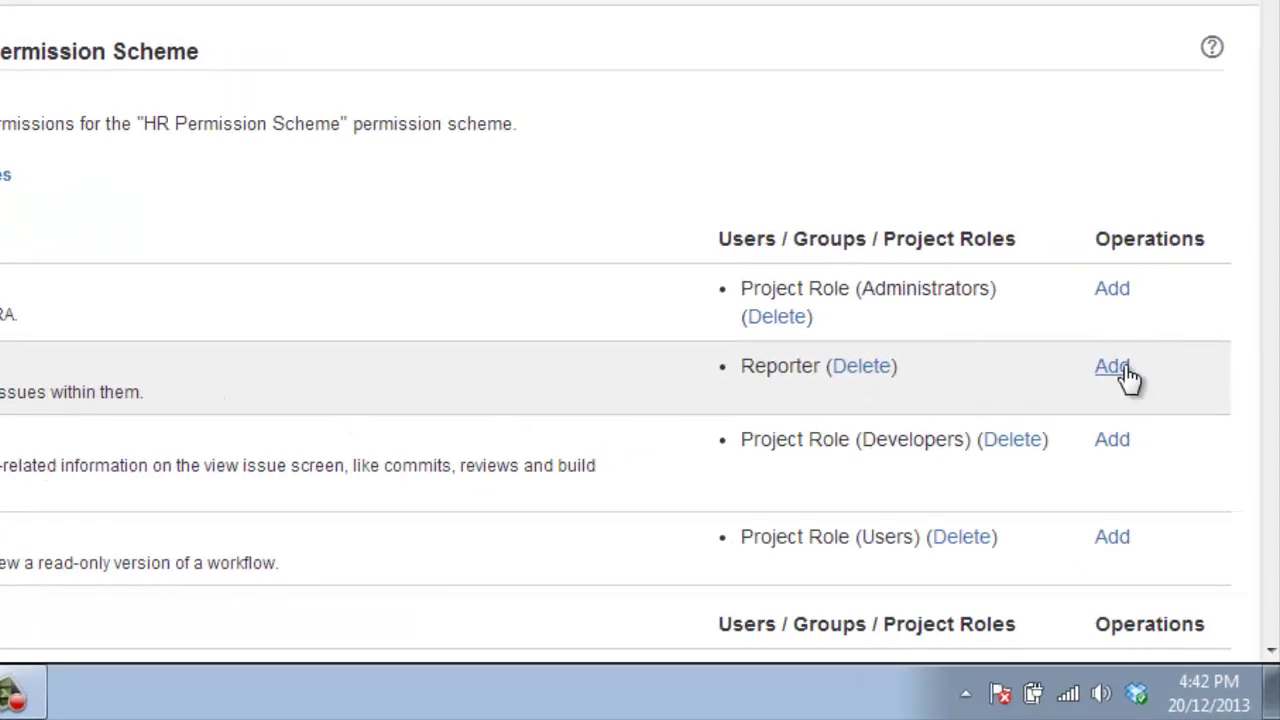
# Step: Add Project Role (Developers) to Browse Projects and highlight the new entry
pyautogui.click(1120, 370)
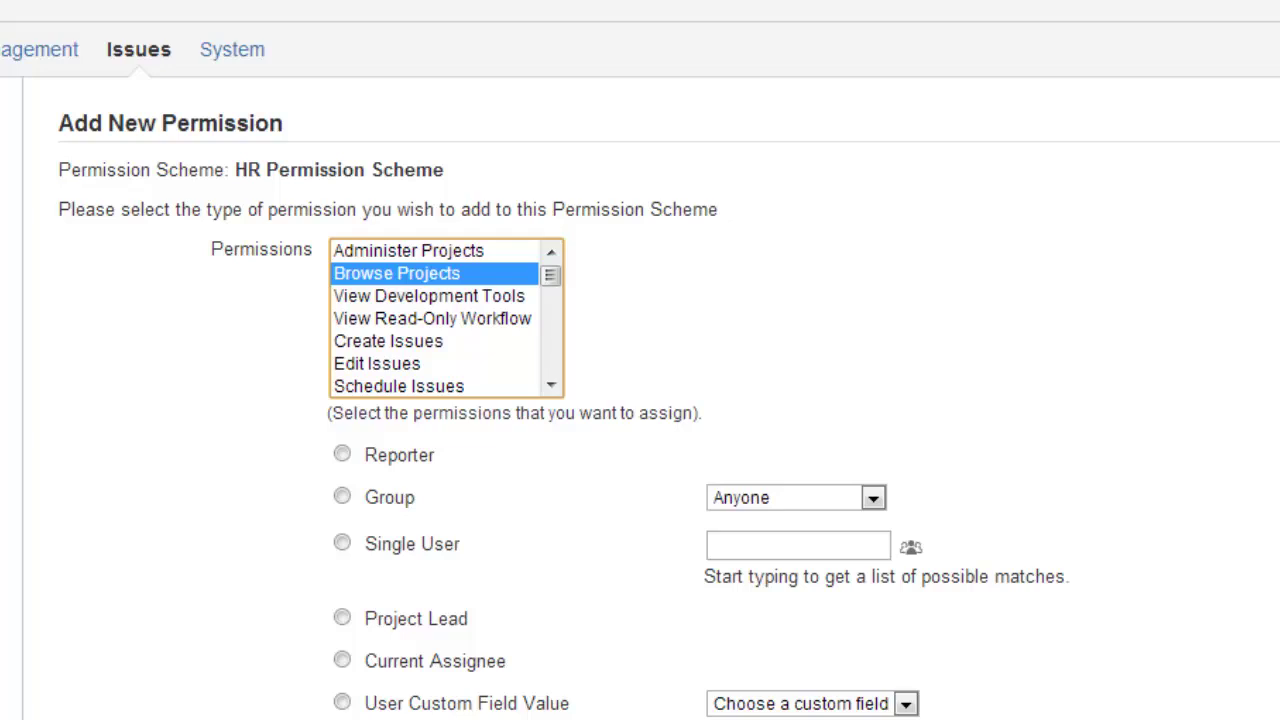
pyautogui.scroll(-2, 928, 312)
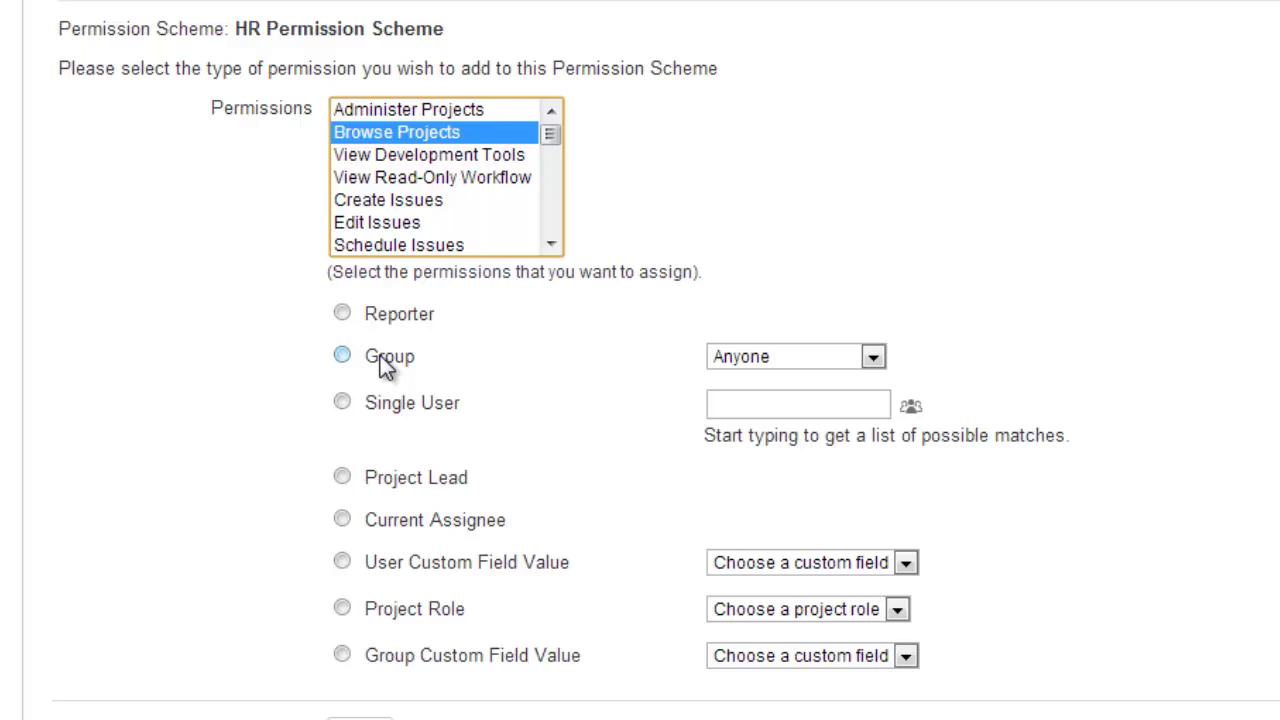
pyautogui.scroll(-2, 385, 366)
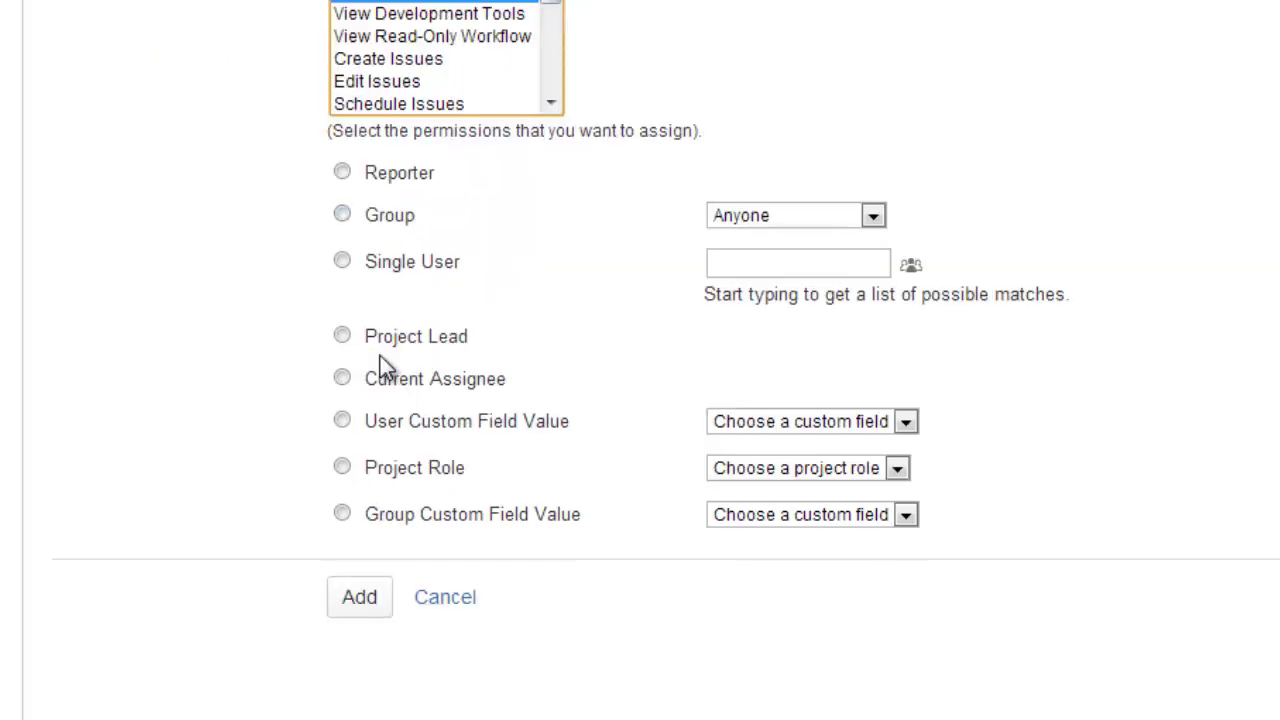
pyautogui.click(343, 467)
pyautogui.click(765, 470)
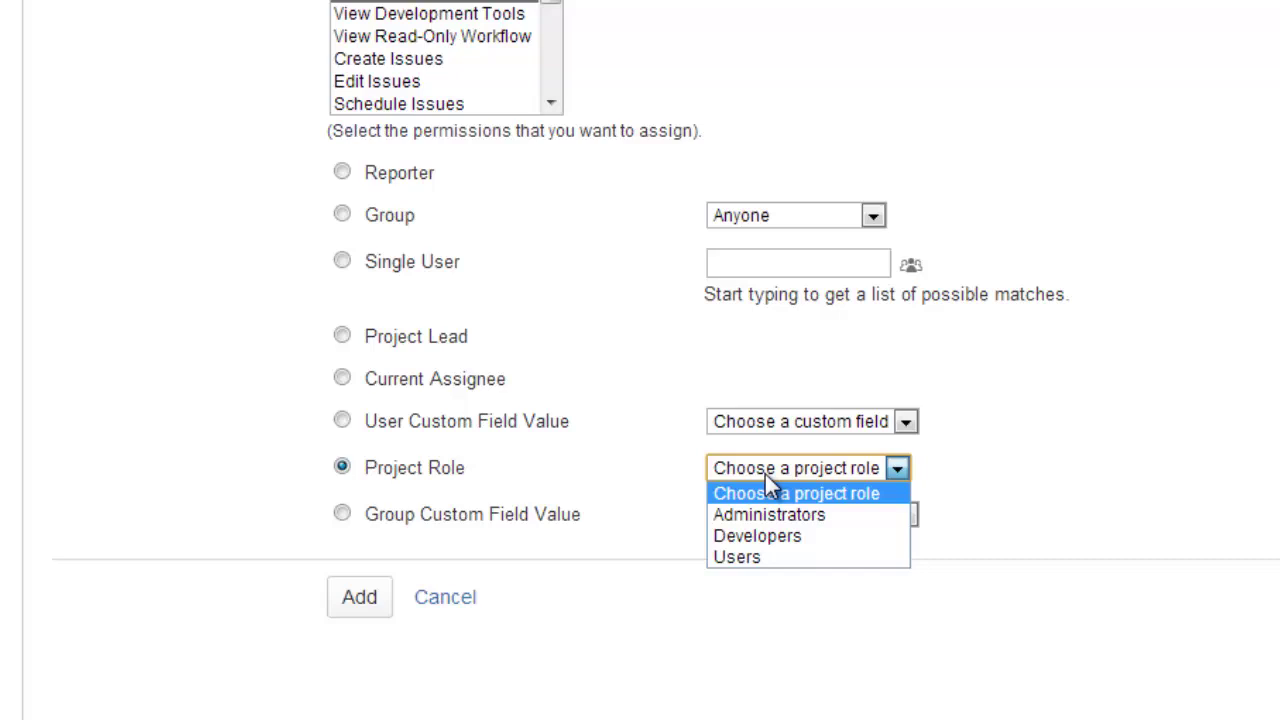
pyautogui.click(771, 535)
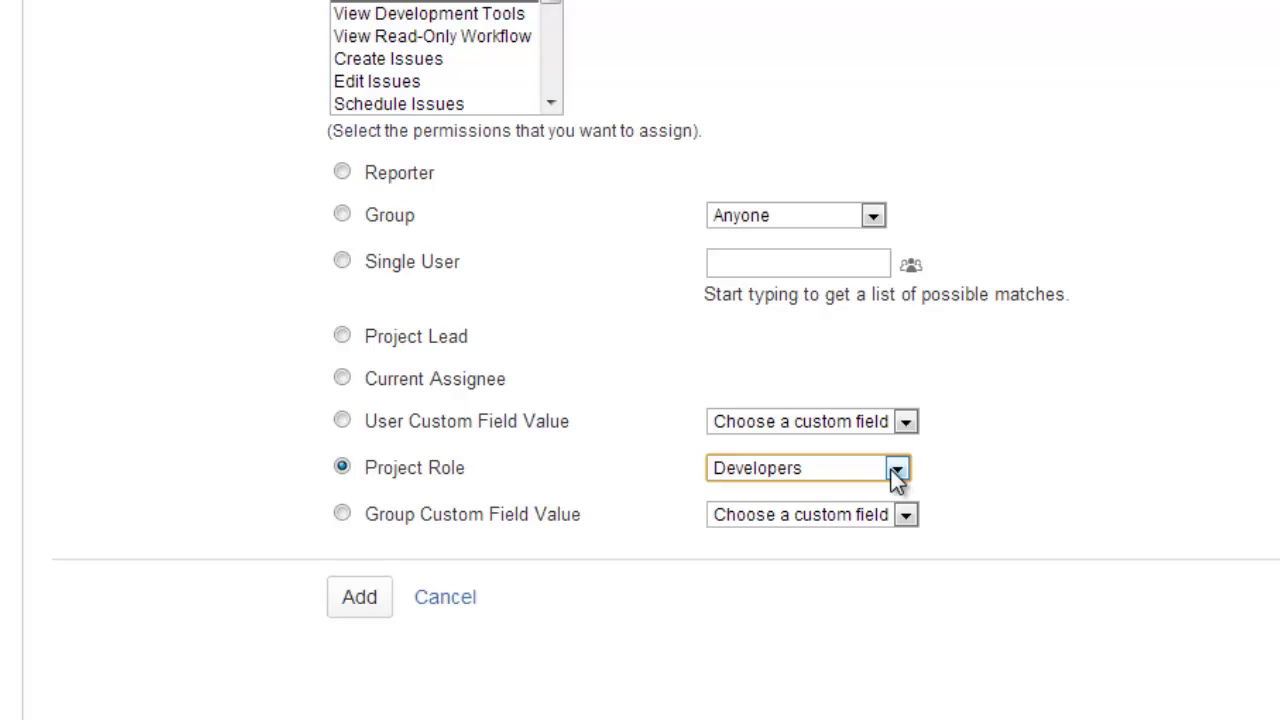
pyautogui.click(358, 605)
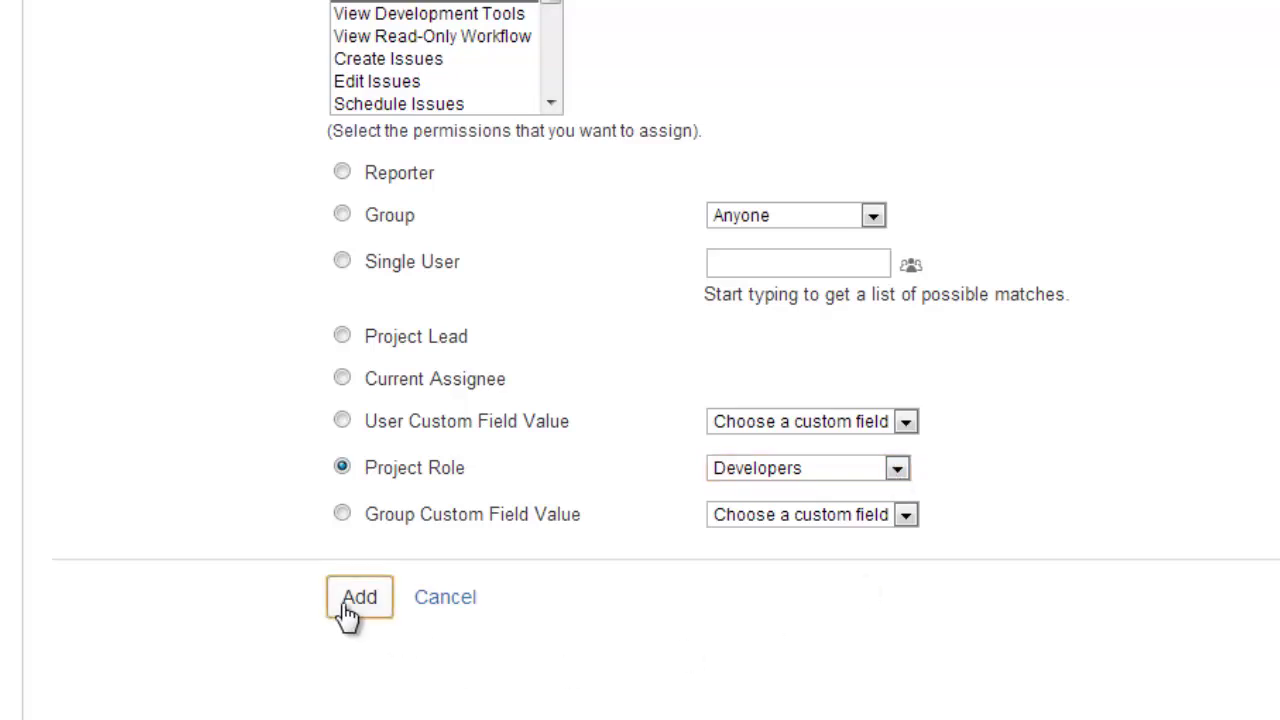
pyautogui.scroll(-1, 1163, 375)
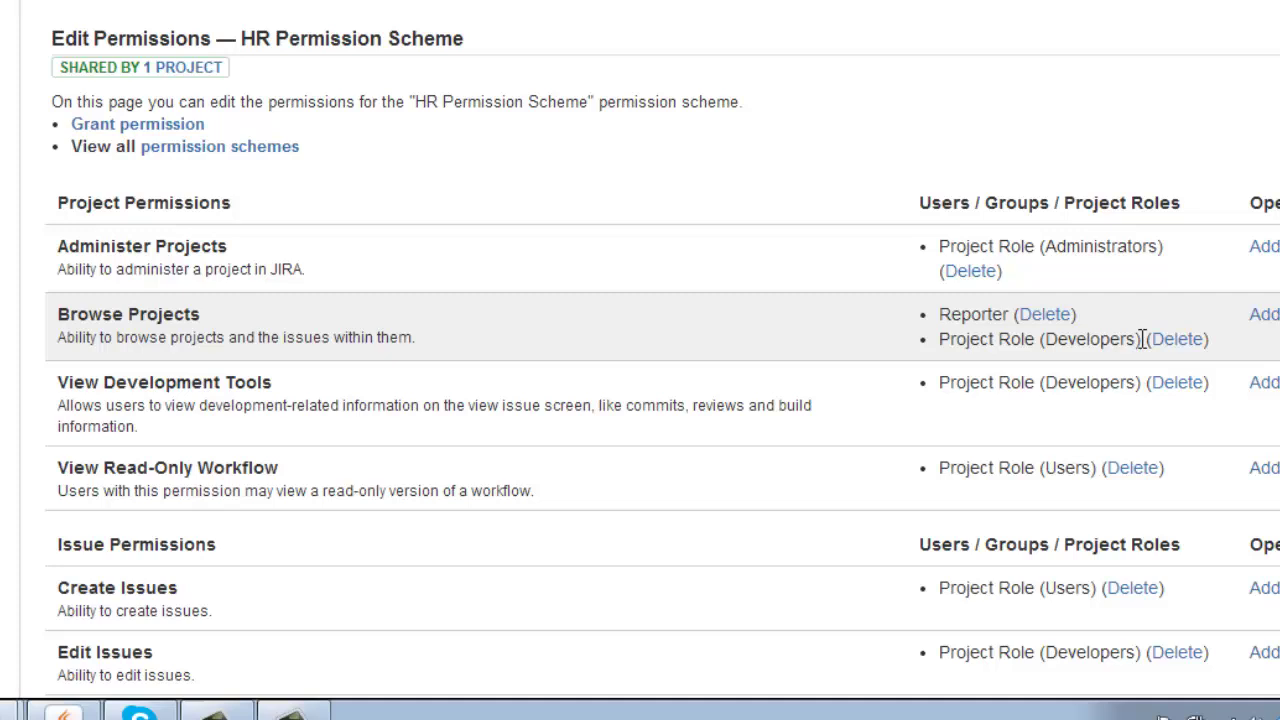
pyautogui.moveTo(1270, 326); pyautogui.dragTo(1049, 329)
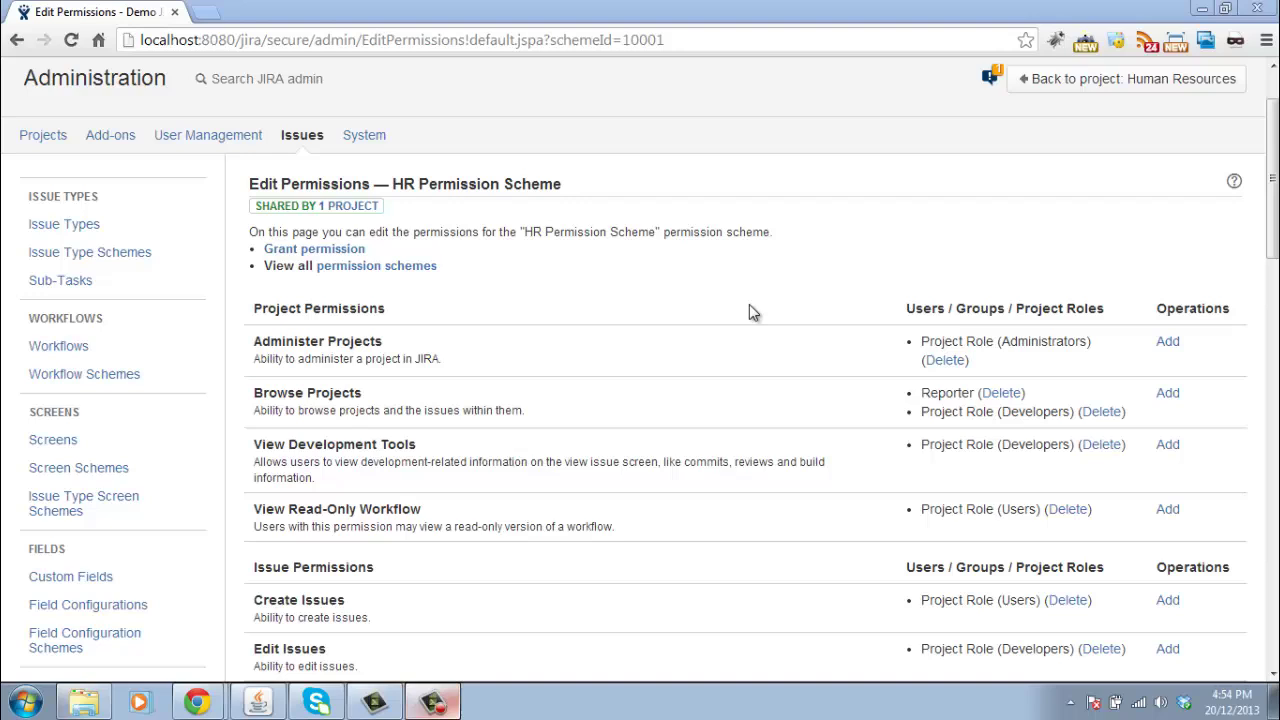
# Step: Go to the Roles page of the Human Resources project
pyautogui.click(47, 140)
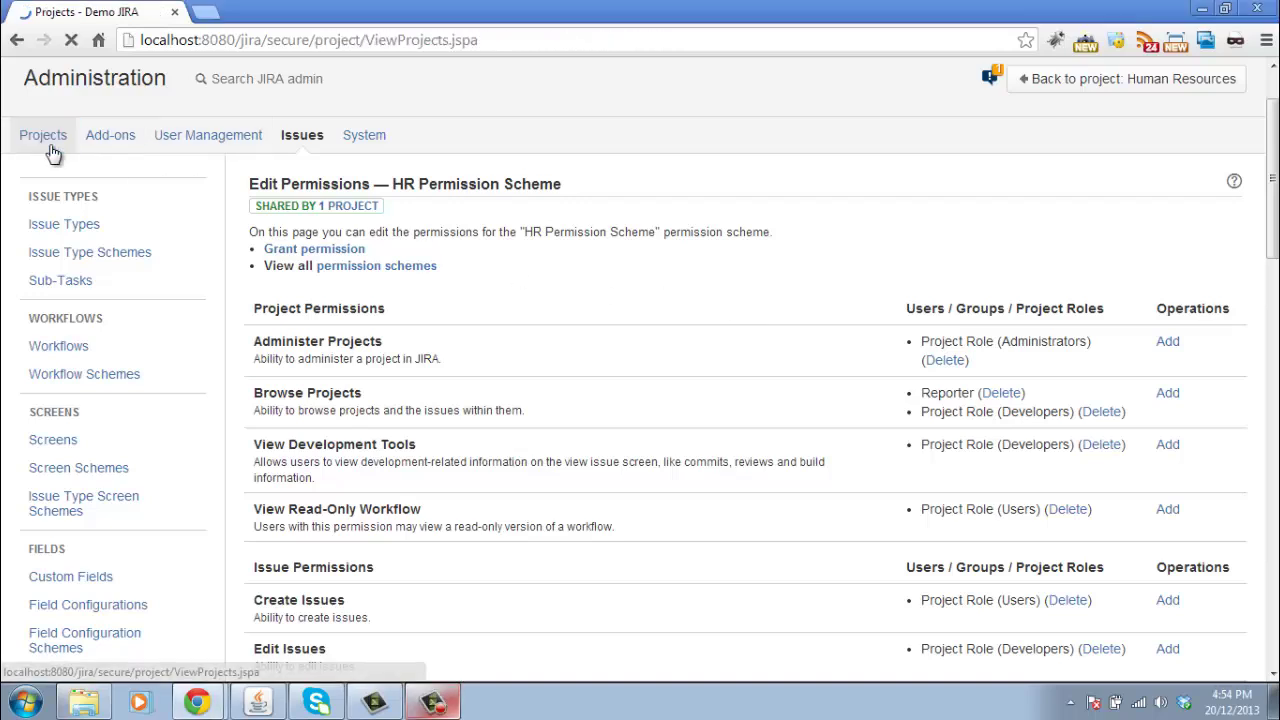
pyautogui.click(358, 479)
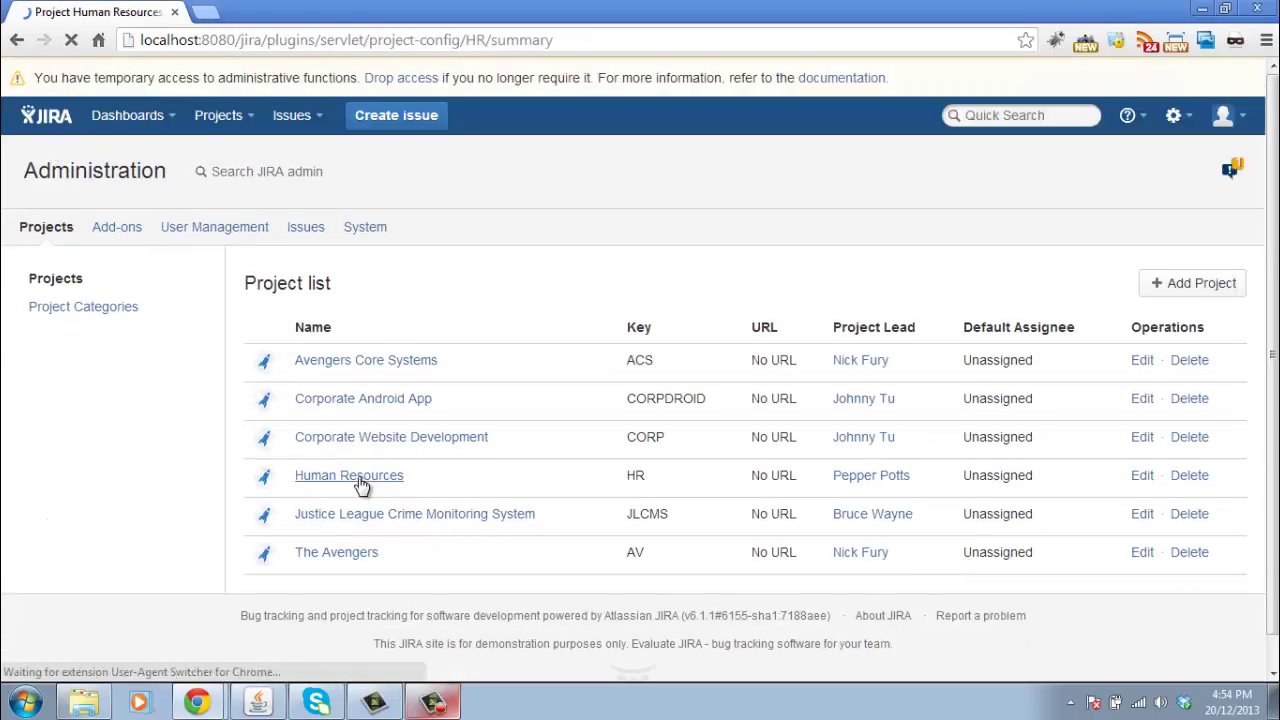
pyautogui.scroll(-2, 270, 430)
pyautogui.click(55, 425)
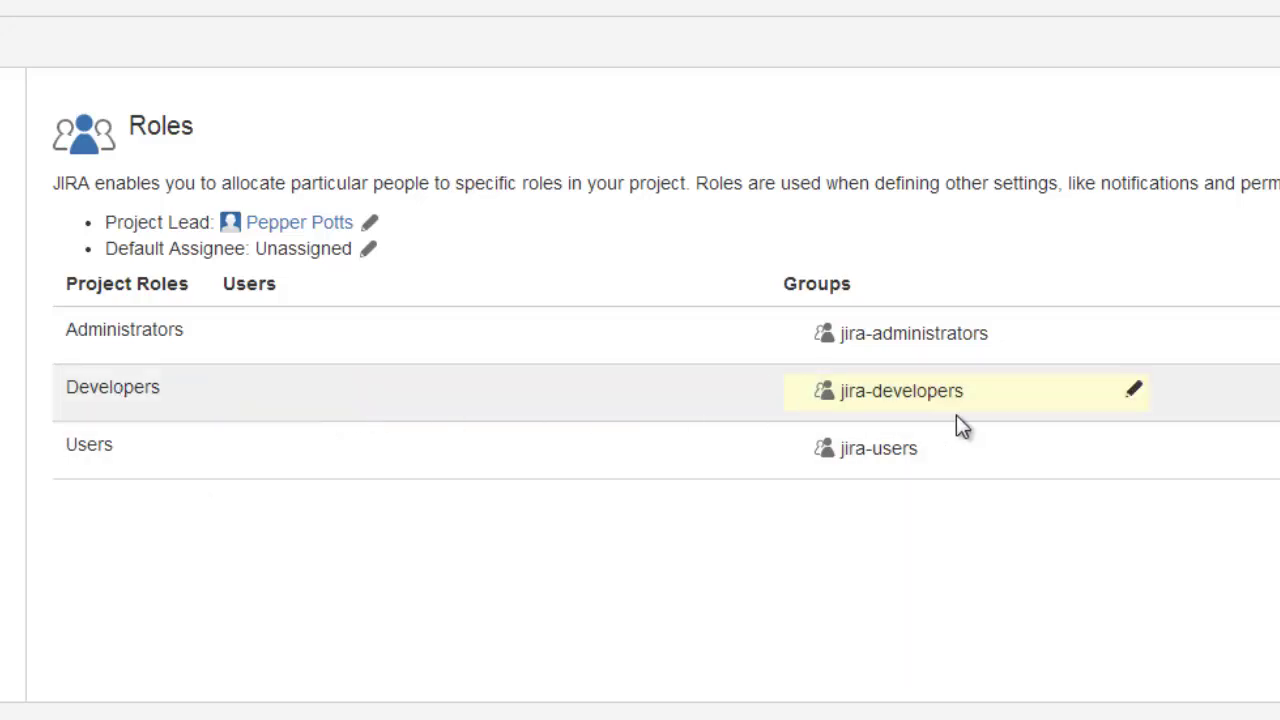
# Step: Replace the jira-developers group in Developers with the project lead and save
pyautogui.click(1136, 392)
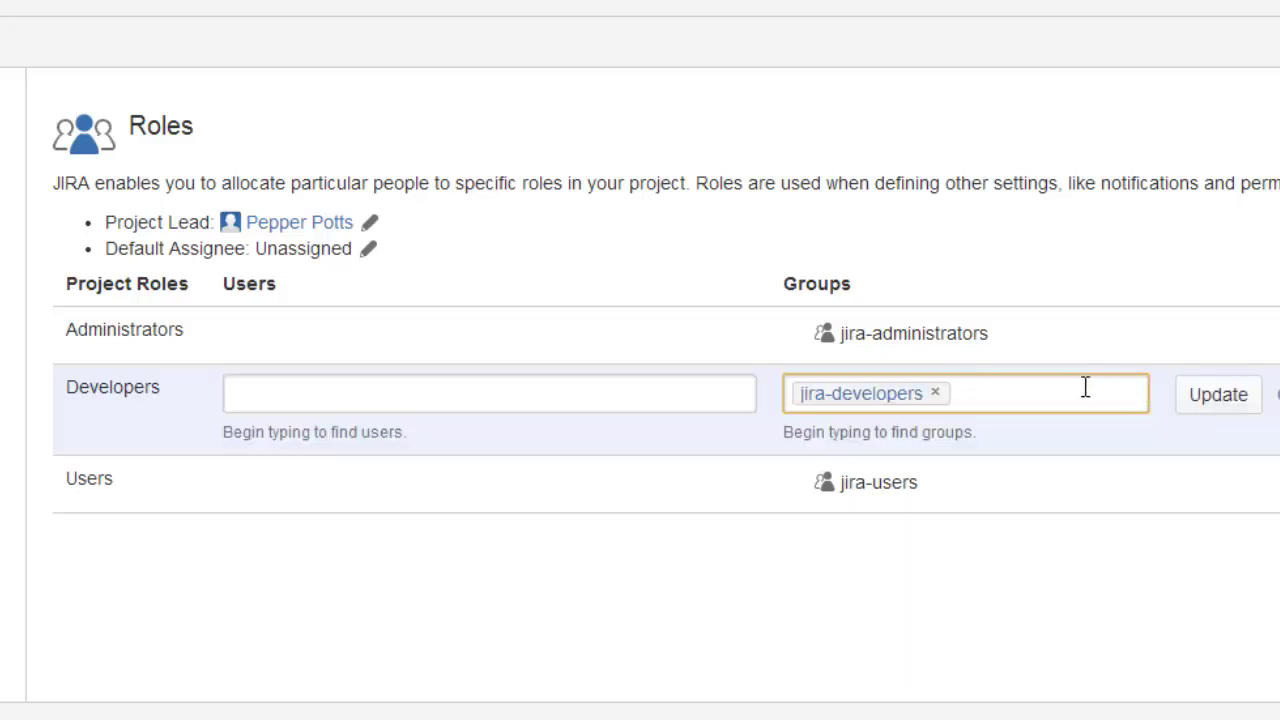
pyautogui.click(936, 394)
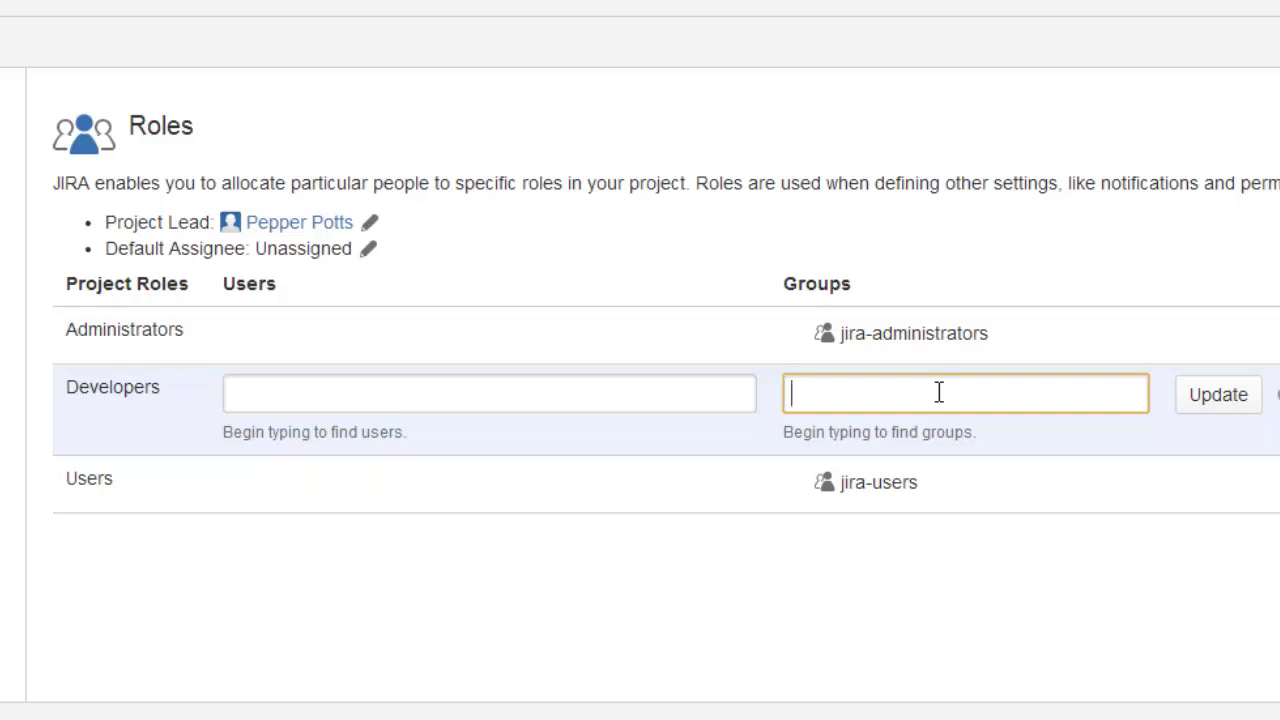
pyautogui.click(287, 393)
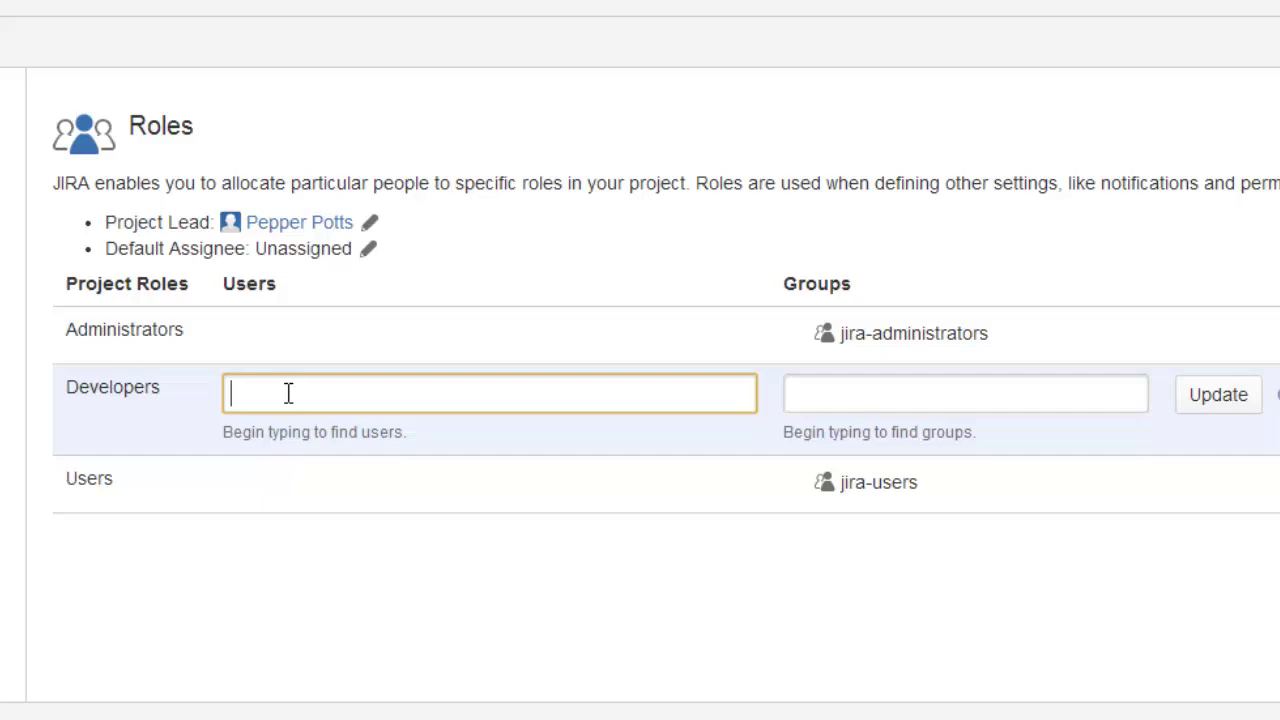
pyautogui.write('pepp')
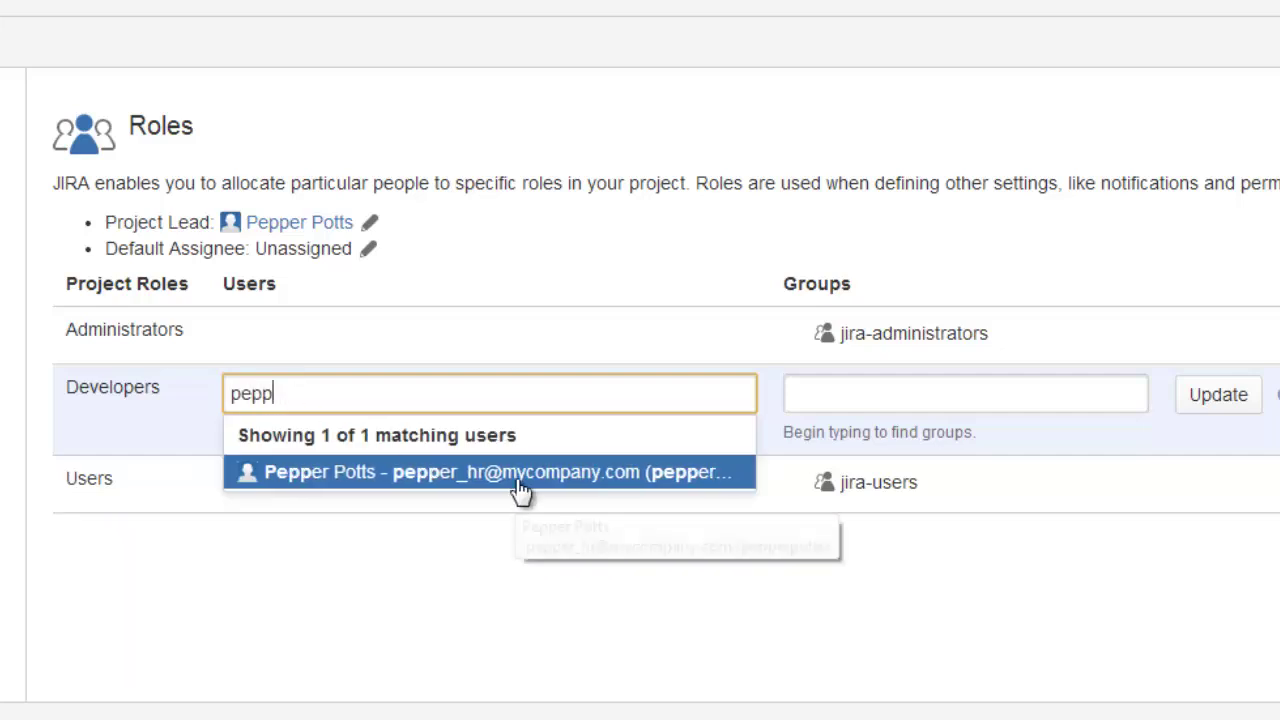
pyautogui.click(515, 478)
pyautogui.click(1228, 398)
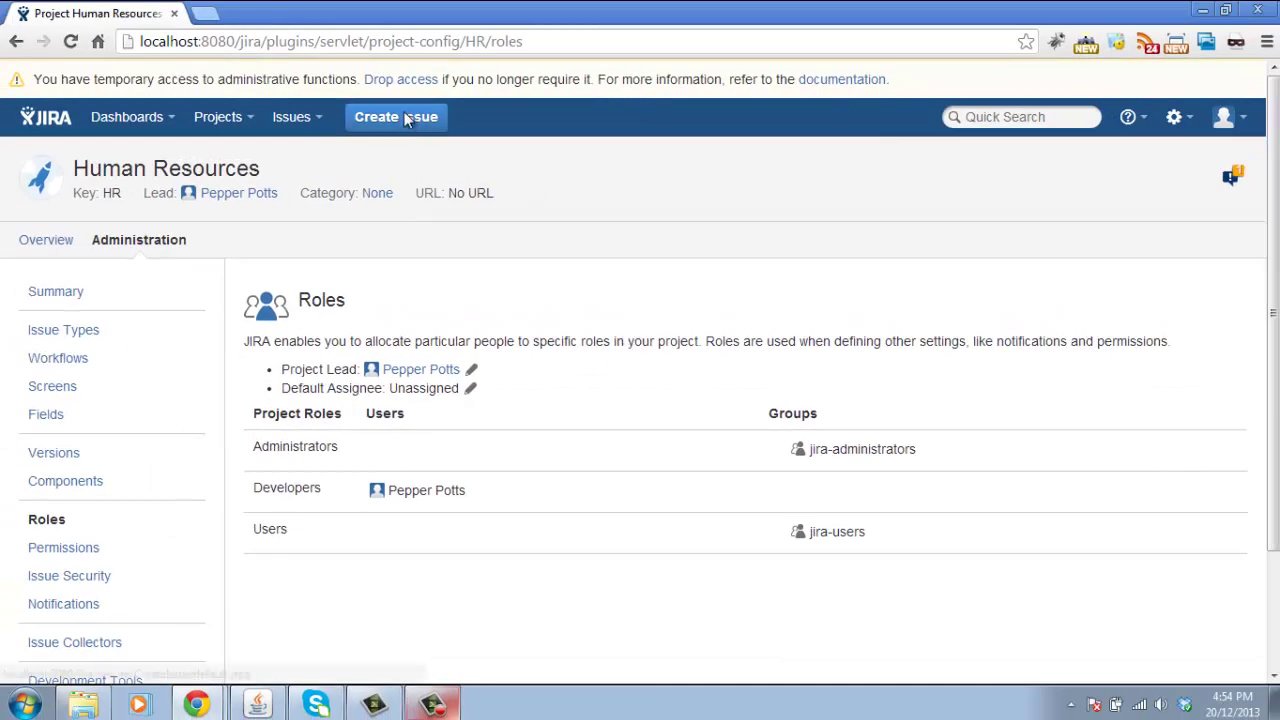
# Step: Start a Human Resources Leave Application with the summary 'My annual leave'
pyautogui.click(405, 119)
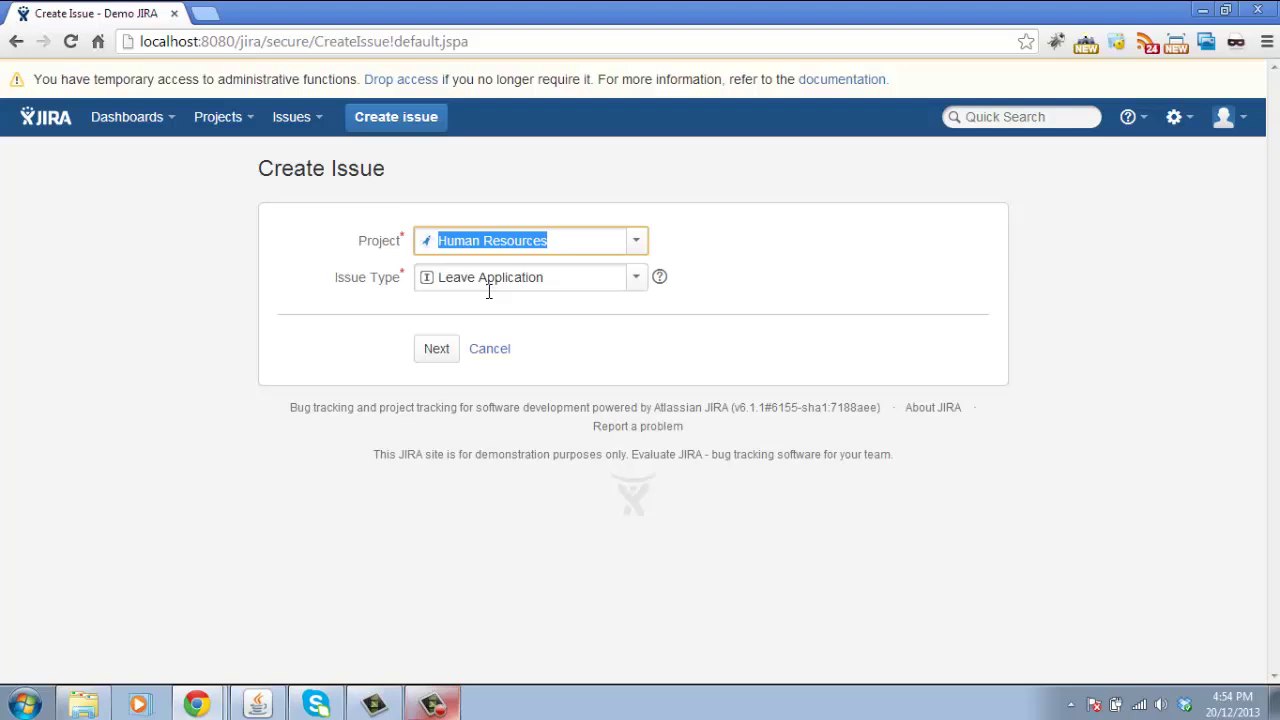
pyautogui.click(437, 349)
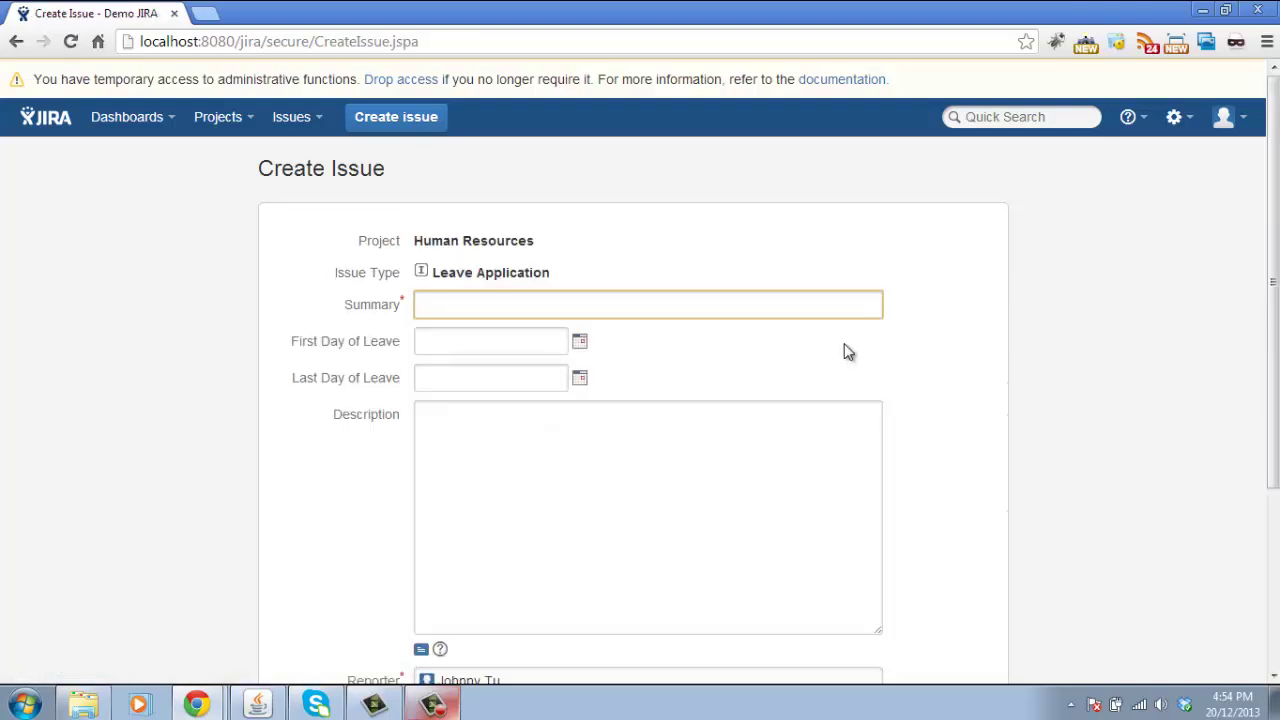
pyautogui.write('My annual leave')
# Step: Set the leave dates 25/Dec/13 to 3/Jan/14 and create the issue
pyautogui.click(581, 342)
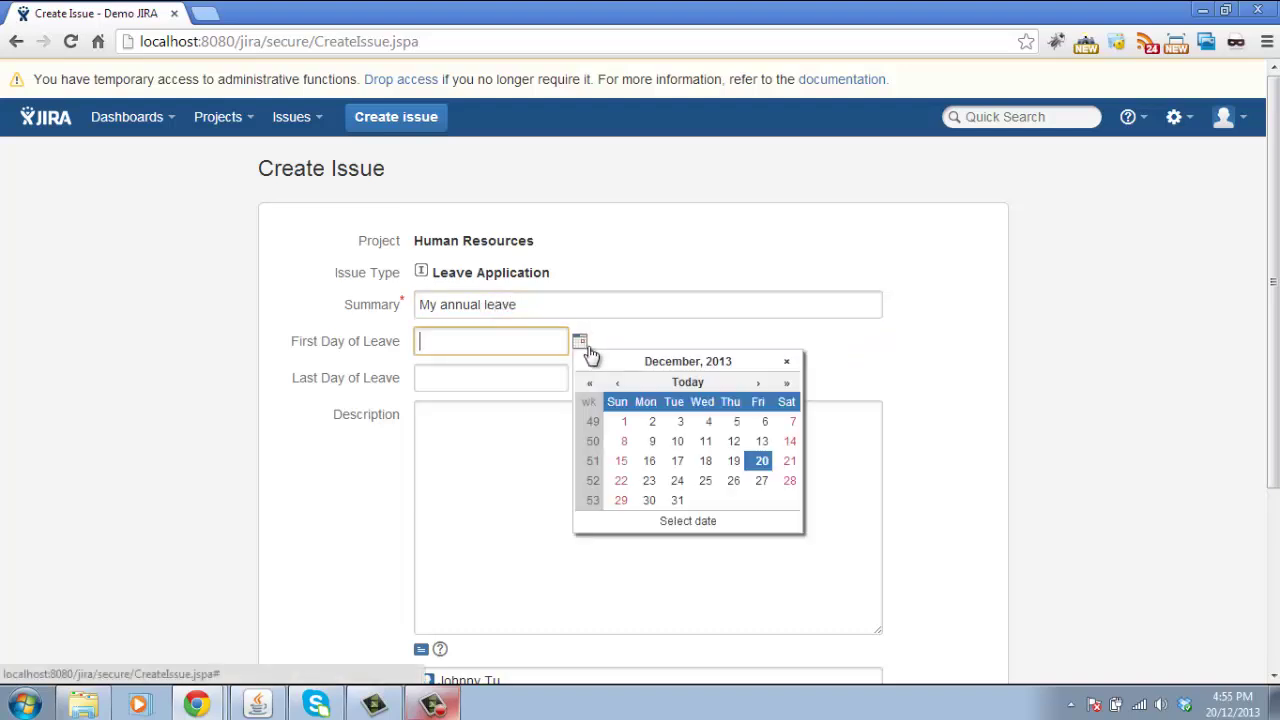
pyautogui.click(705, 480)
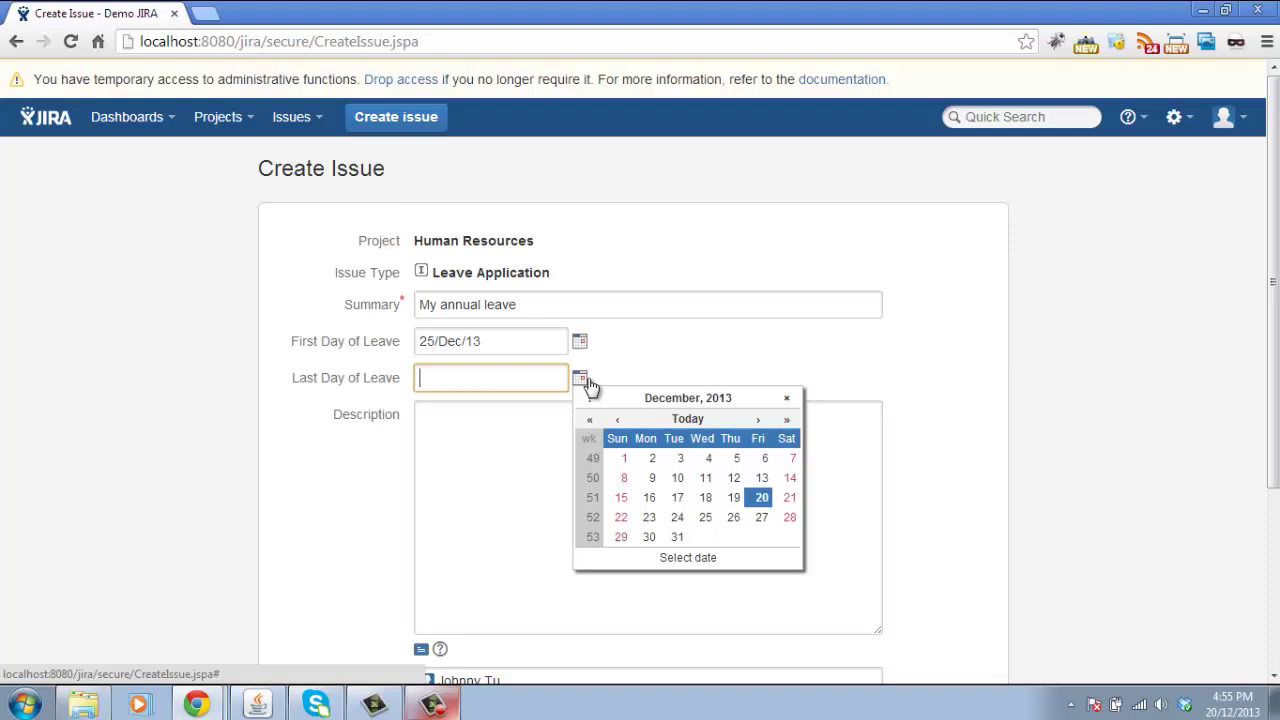
pyautogui.click(766, 418)
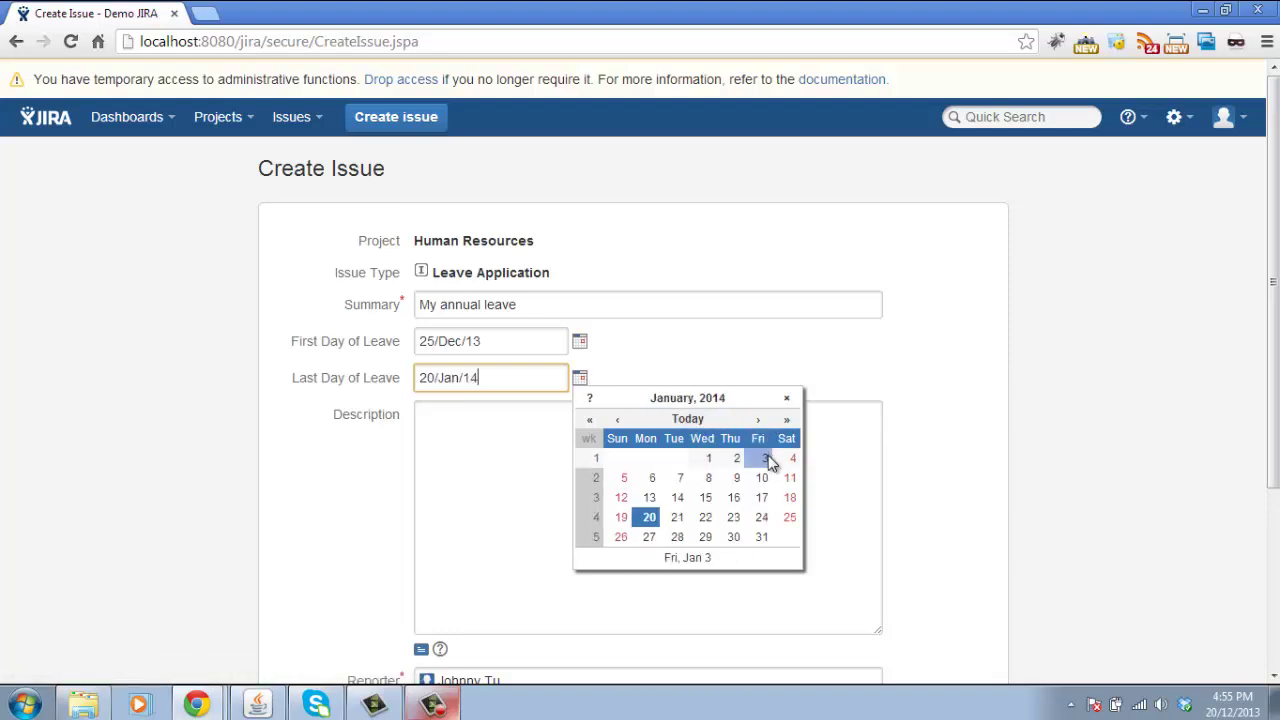
pyautogui.click(766, 458)
pyautogui.scroll(-3, 477, 317)
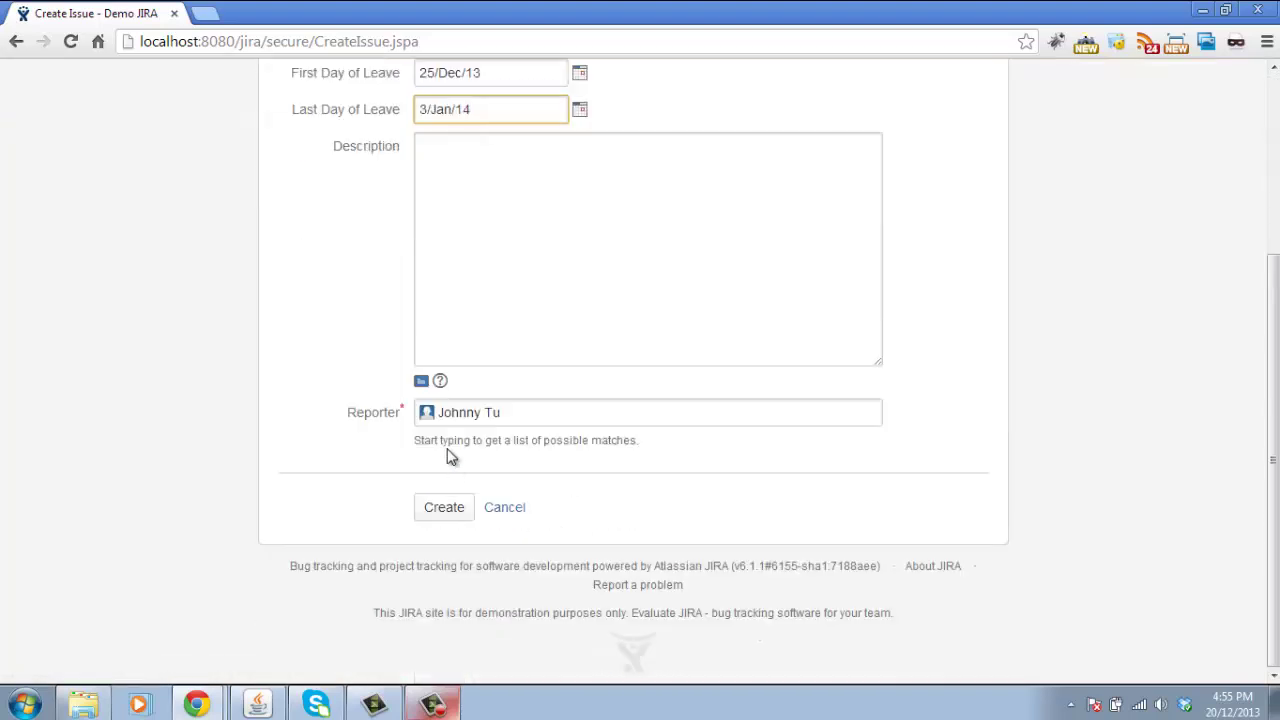
pyautogui.click(437, 513)
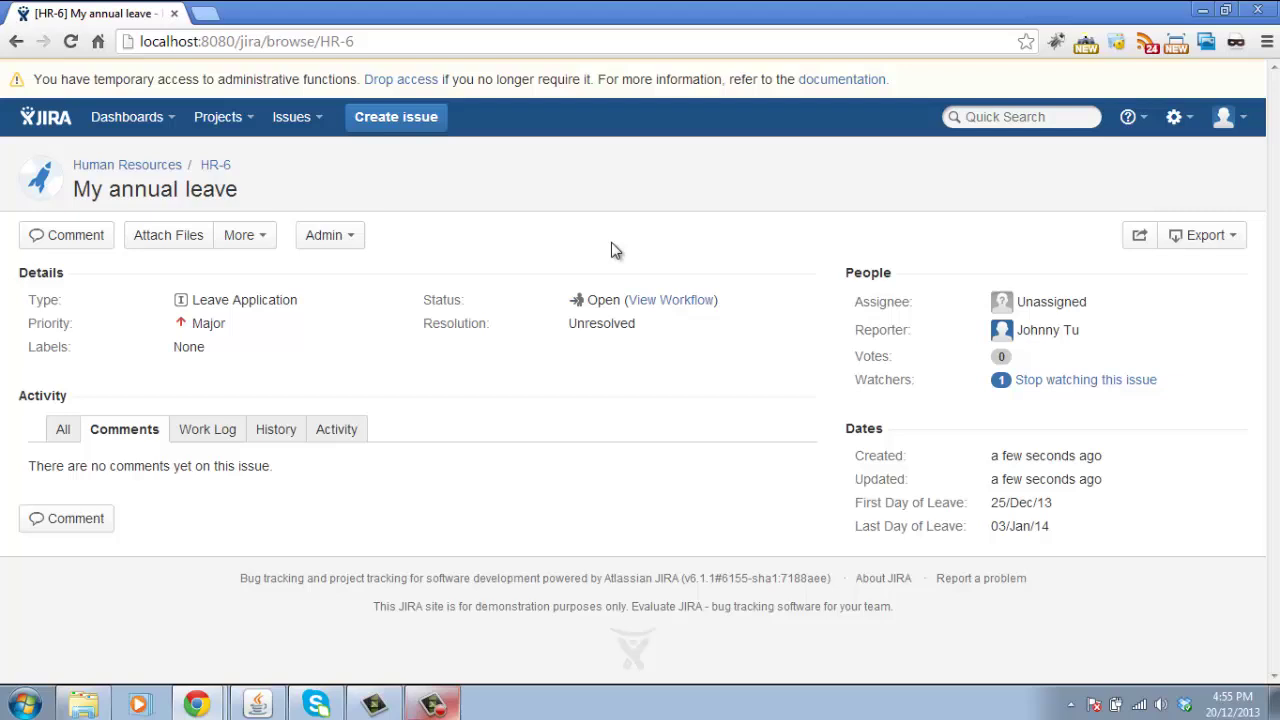
# Step: Start another leave application whose summary names another employee, dated 25/Dec/13 to 3/Jan/14
pyautogui.click(396, 116)
pyautogui.write('To')
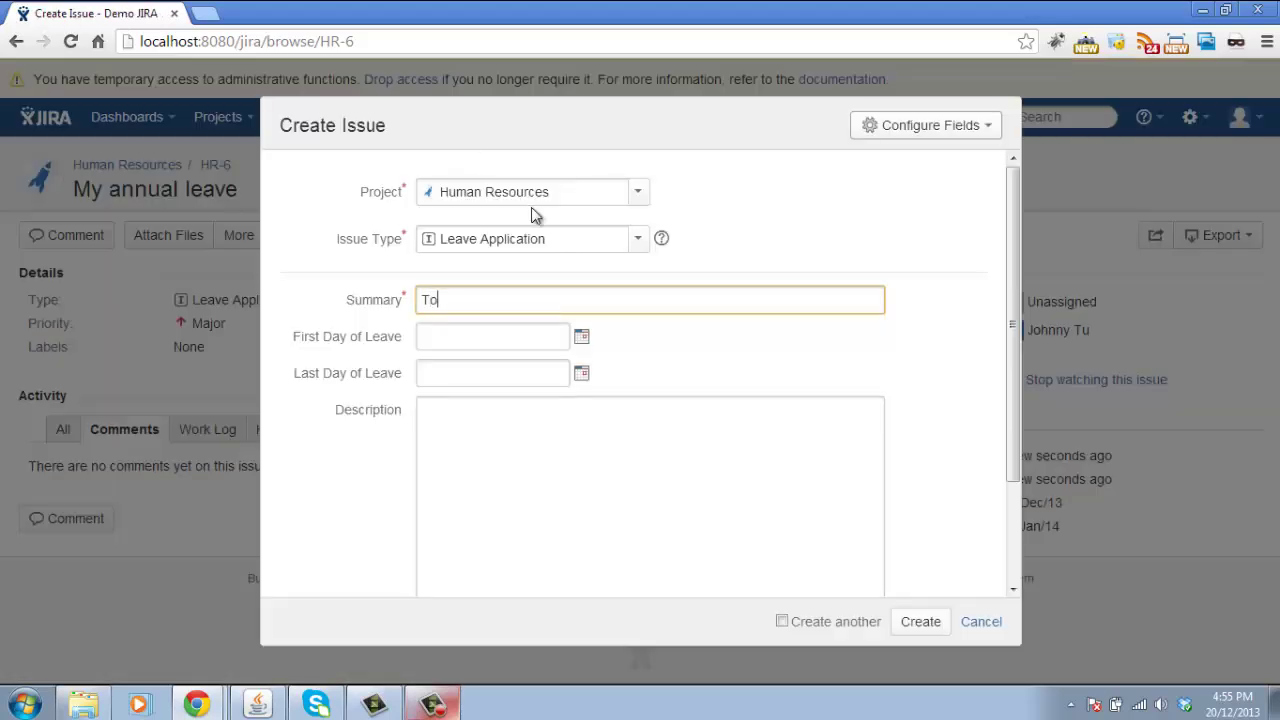
pyautogui.write('ny Stark leave')
pyautogui.click(581, 336)
pyautogui.click(707, 476)
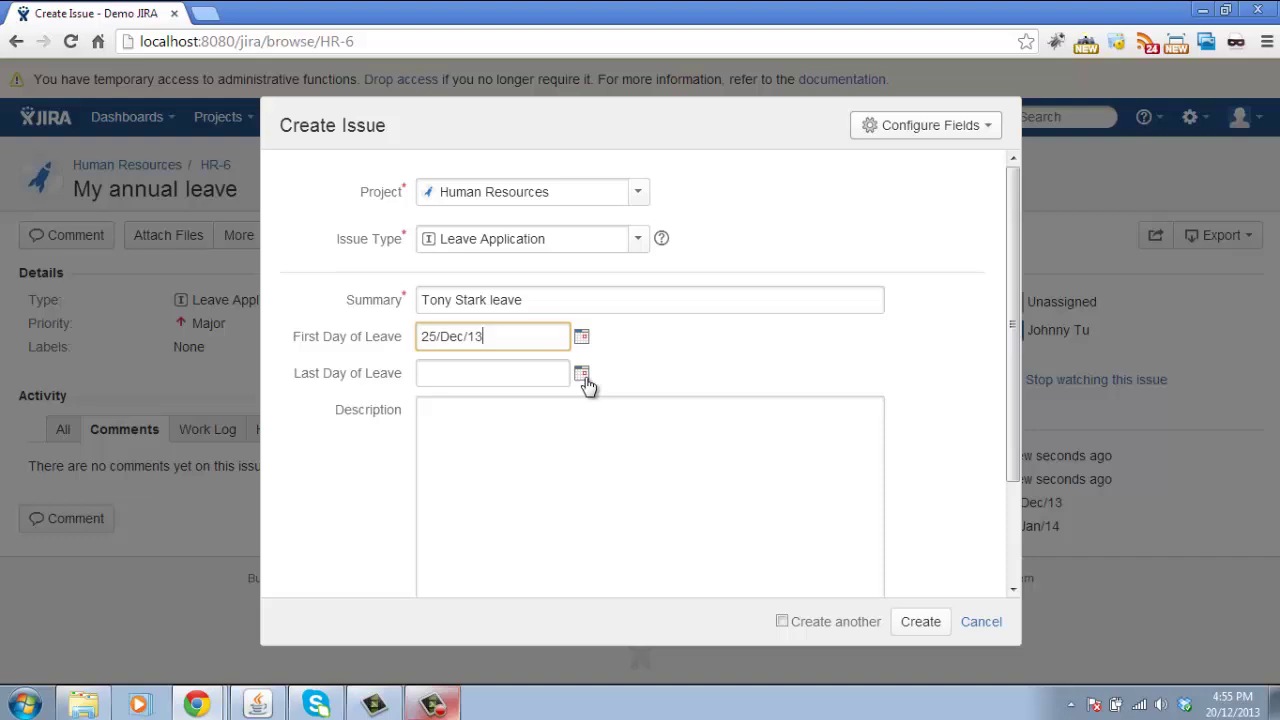
pyautogui.click(582, 373)
pyautogui.click(760, 414)
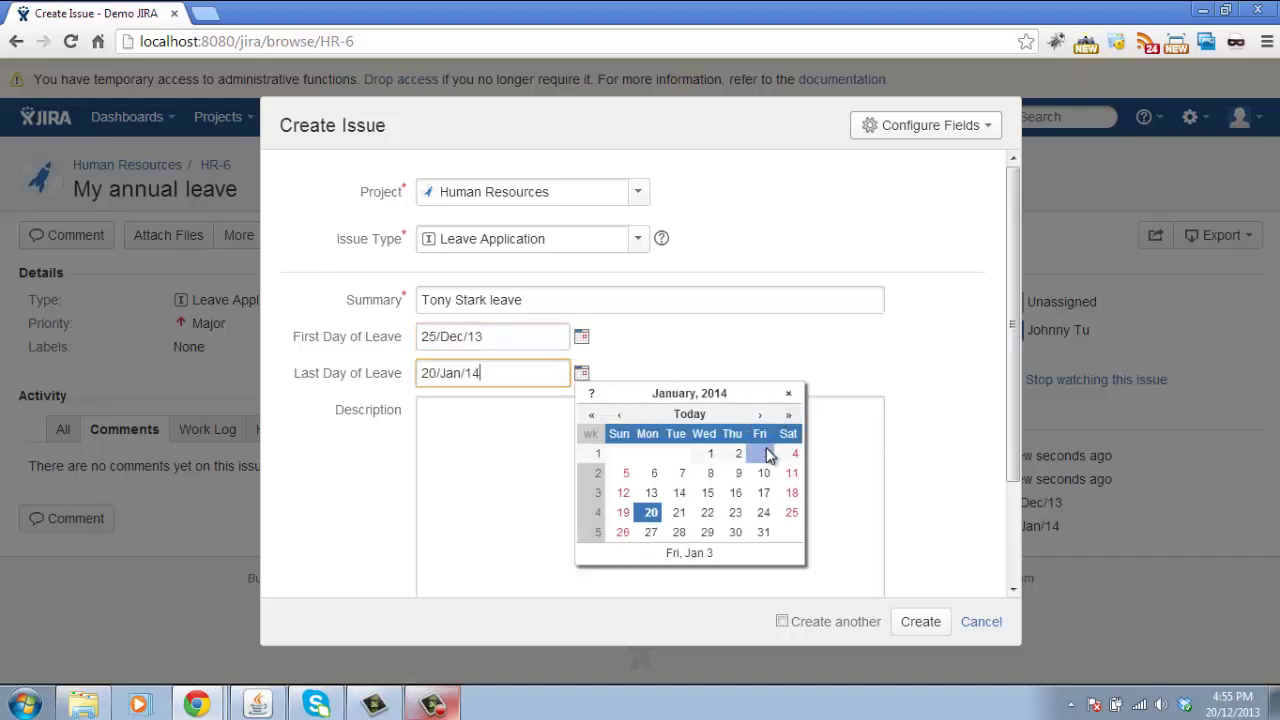
pyautogui.click(764, 453)
# Step: Make that other employee the reporter and create the issue
pyautogui.scroll(-2, 629, 415)
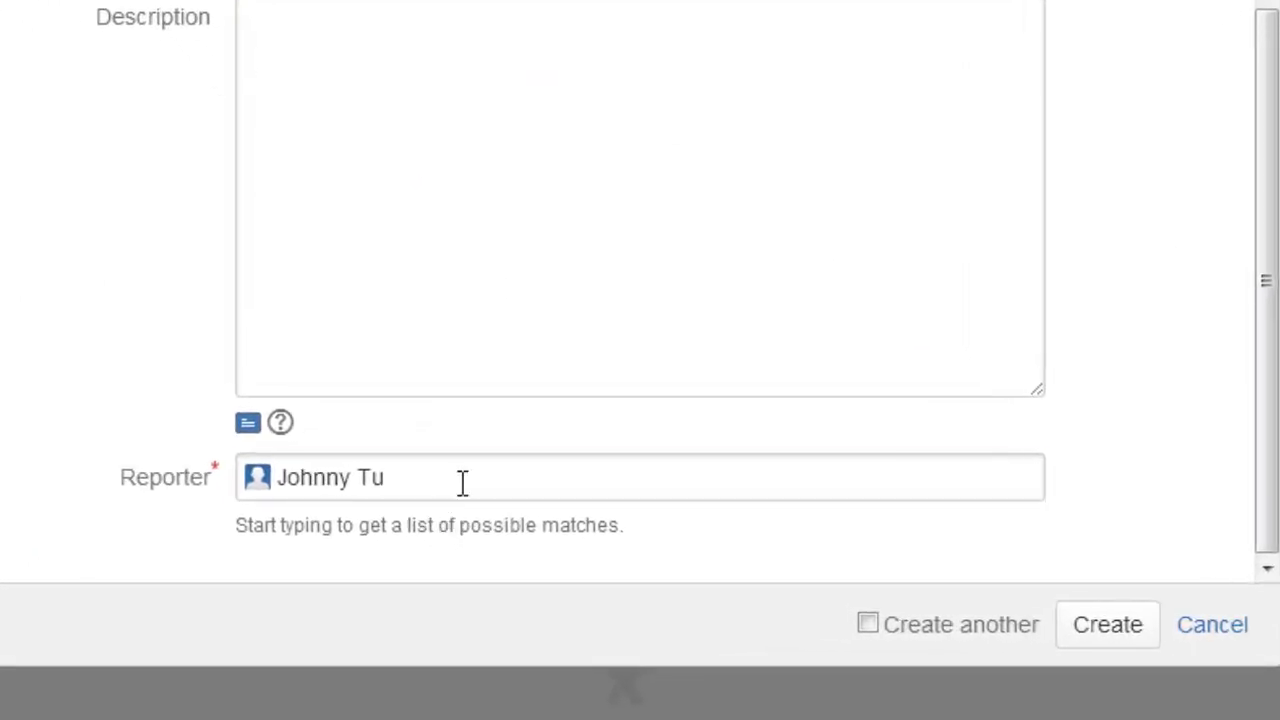
pyautogui.click(522, 522)
pyautogui.write('tony')
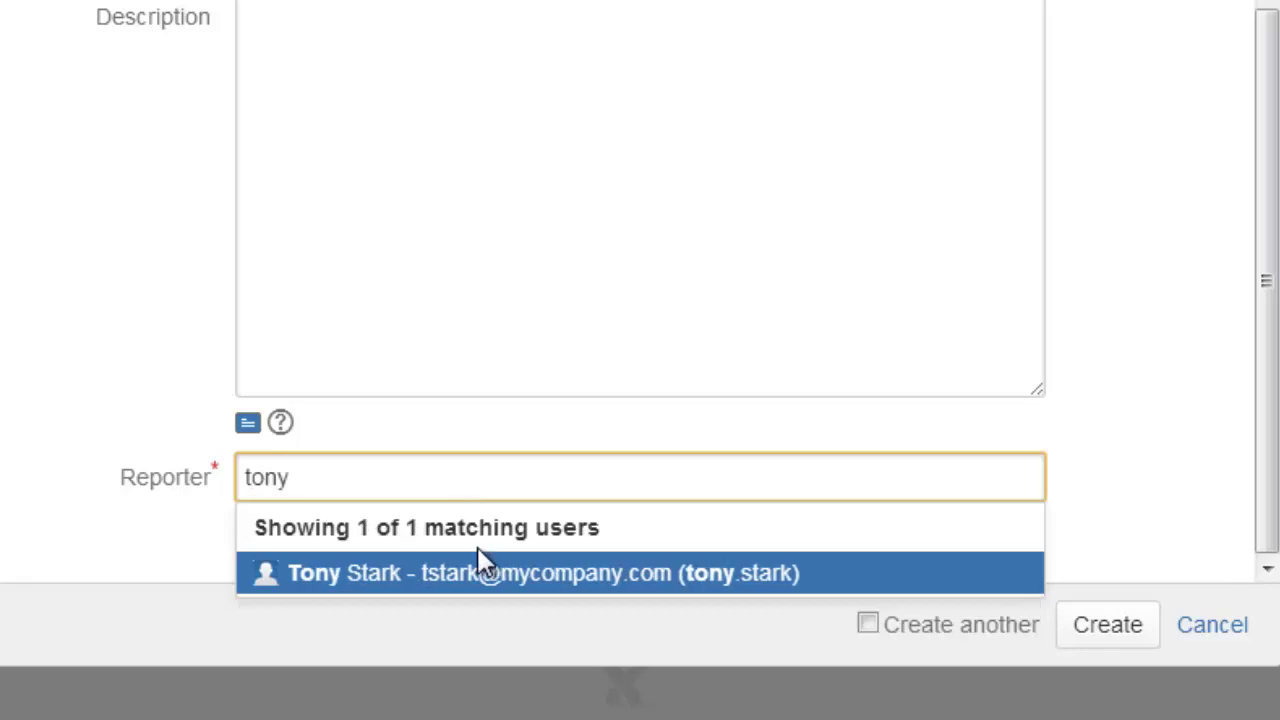
pyautogui.click(479, 571)
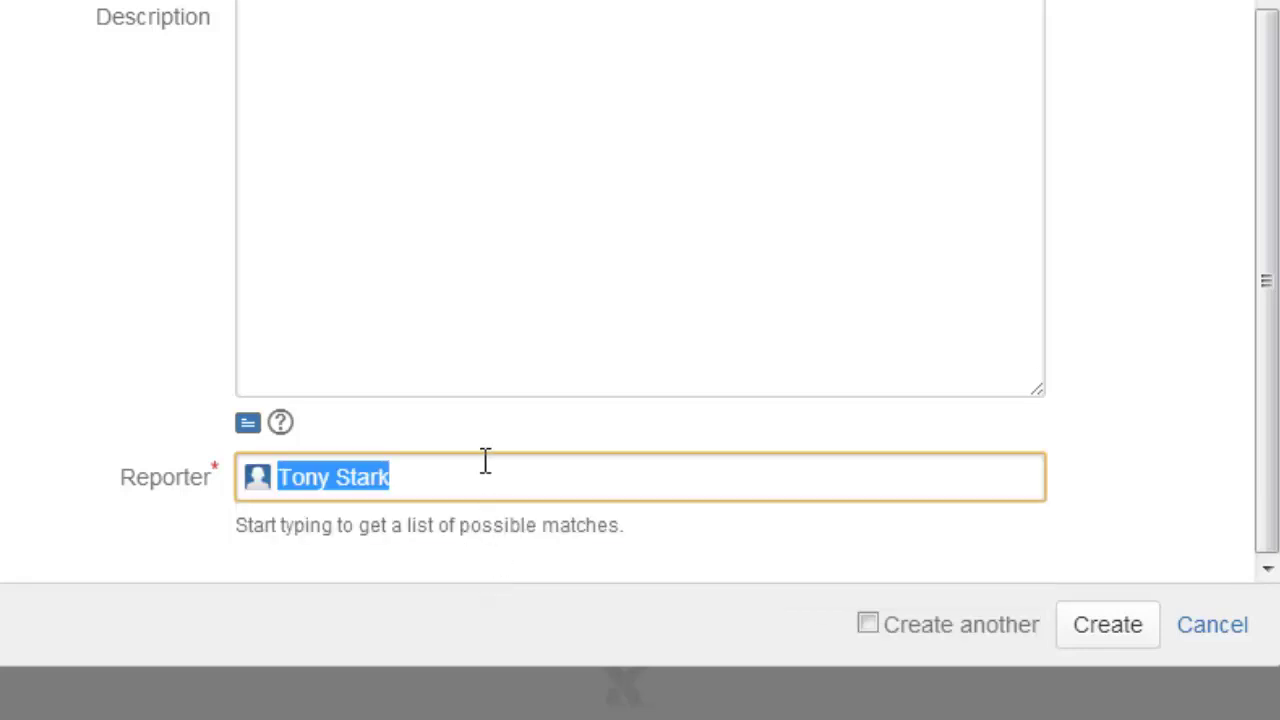
pyautogui.click(1107, 624)
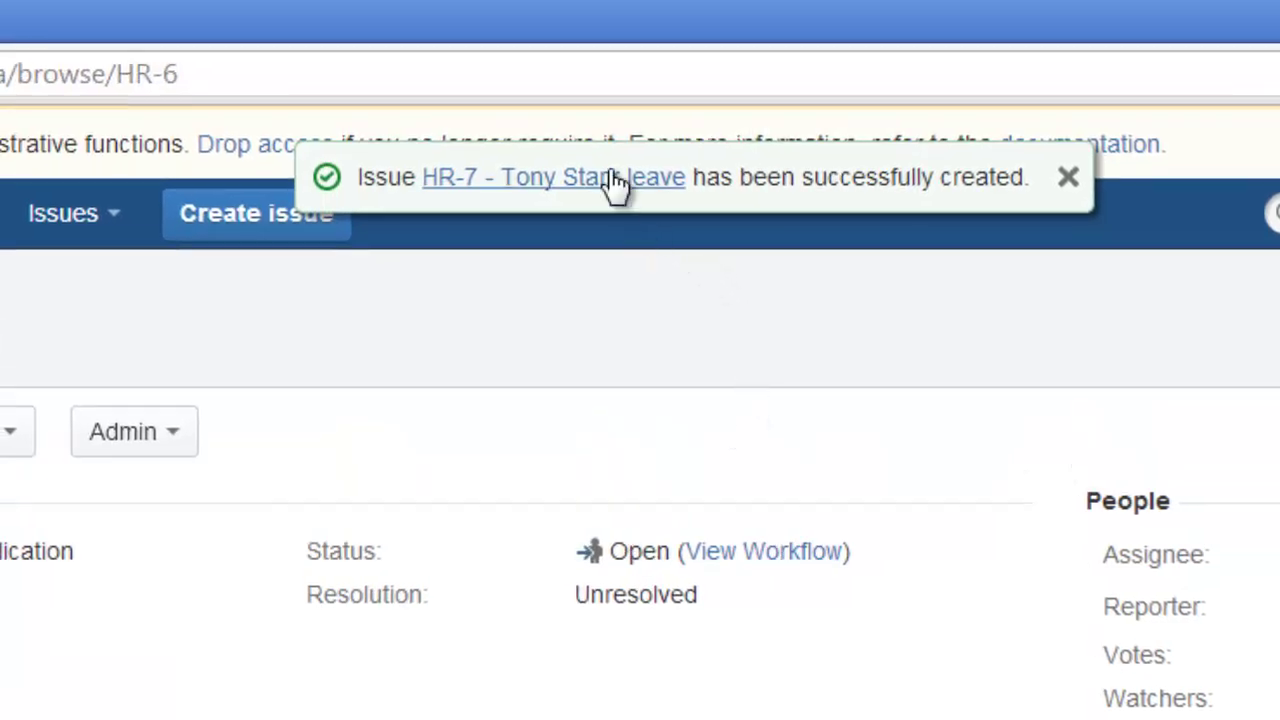
# Step: Open HR-7 from the success notification, which shows a Permission Violation page
pyautogui.click(613, 185)
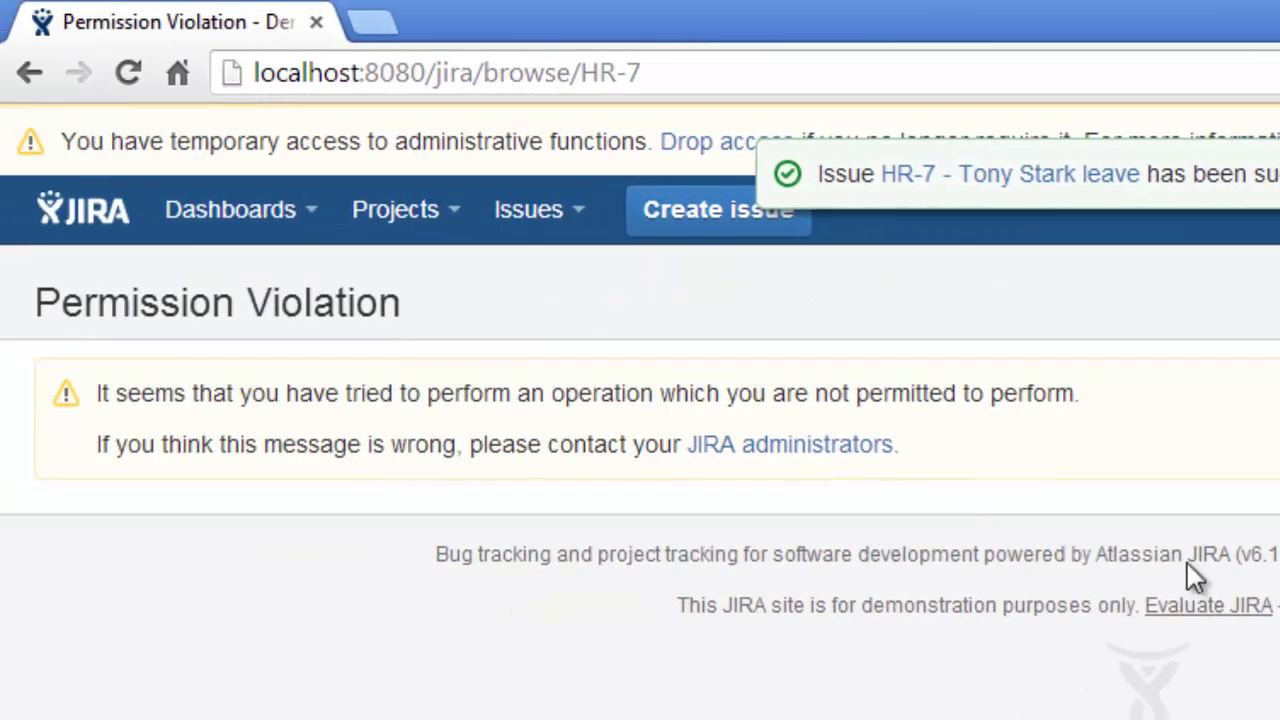